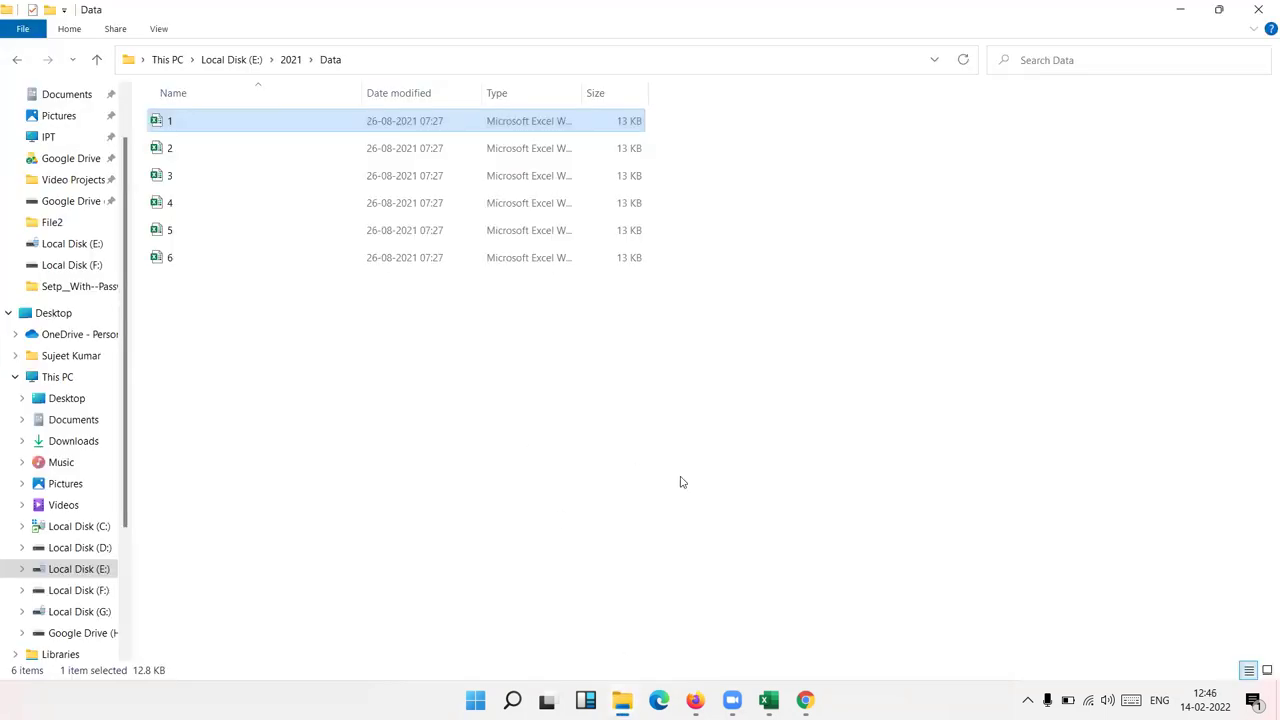
Step: Select the six workbooks in E:\2021\Data and open workbook 1 in Excel
mouse_move(690, 488)
left_mouse_down()
mouse_move(225, 209)
mouse_move(178, 125)
left_mouse_up()
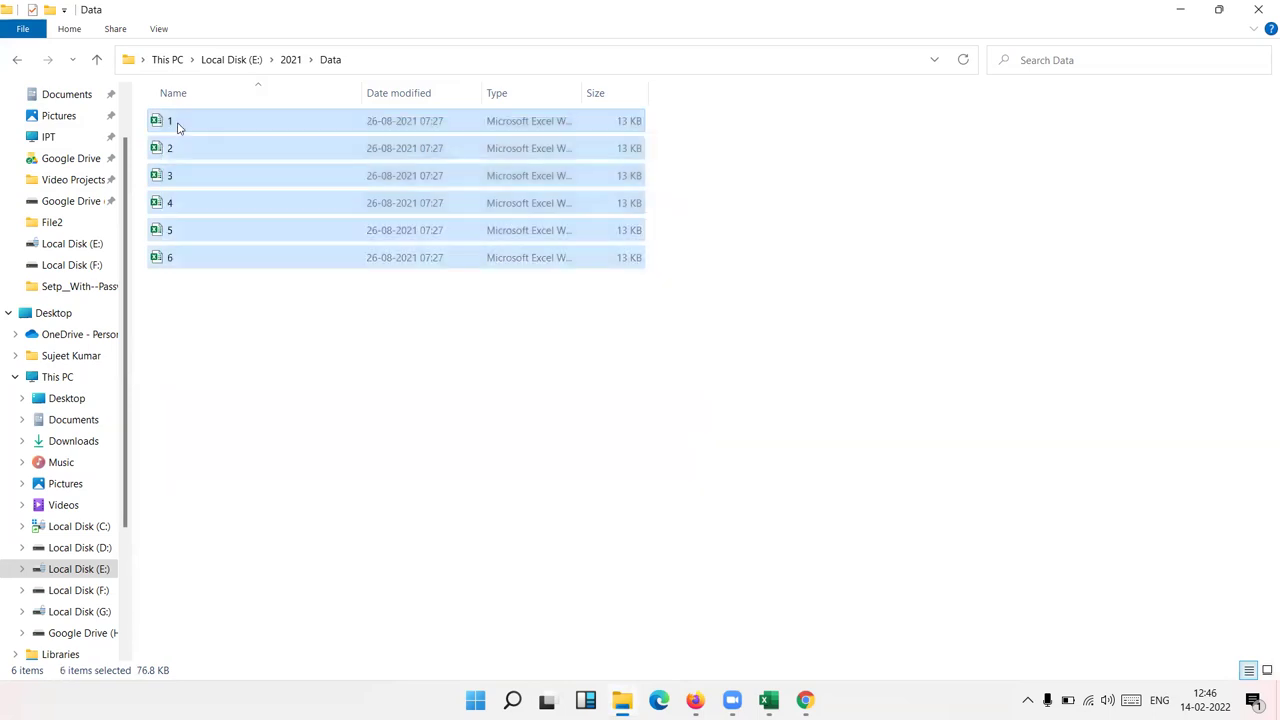
left_click(184, 259)
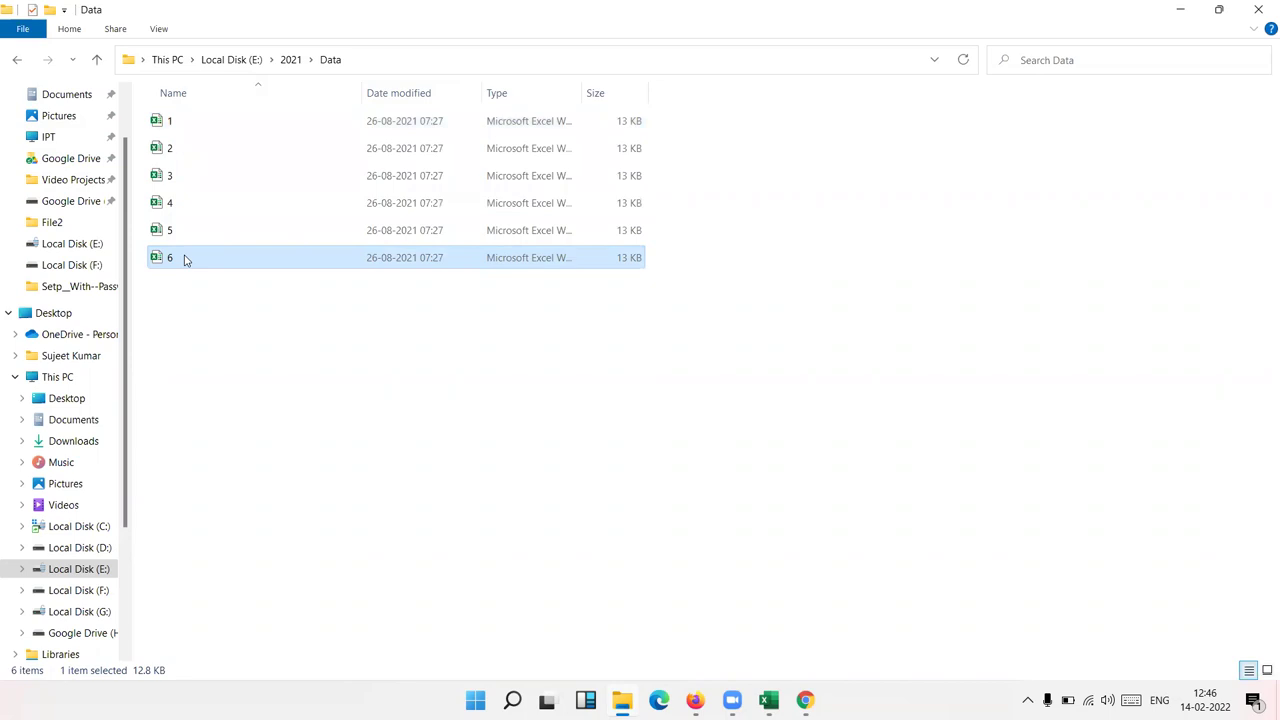
double_click(202, 123)
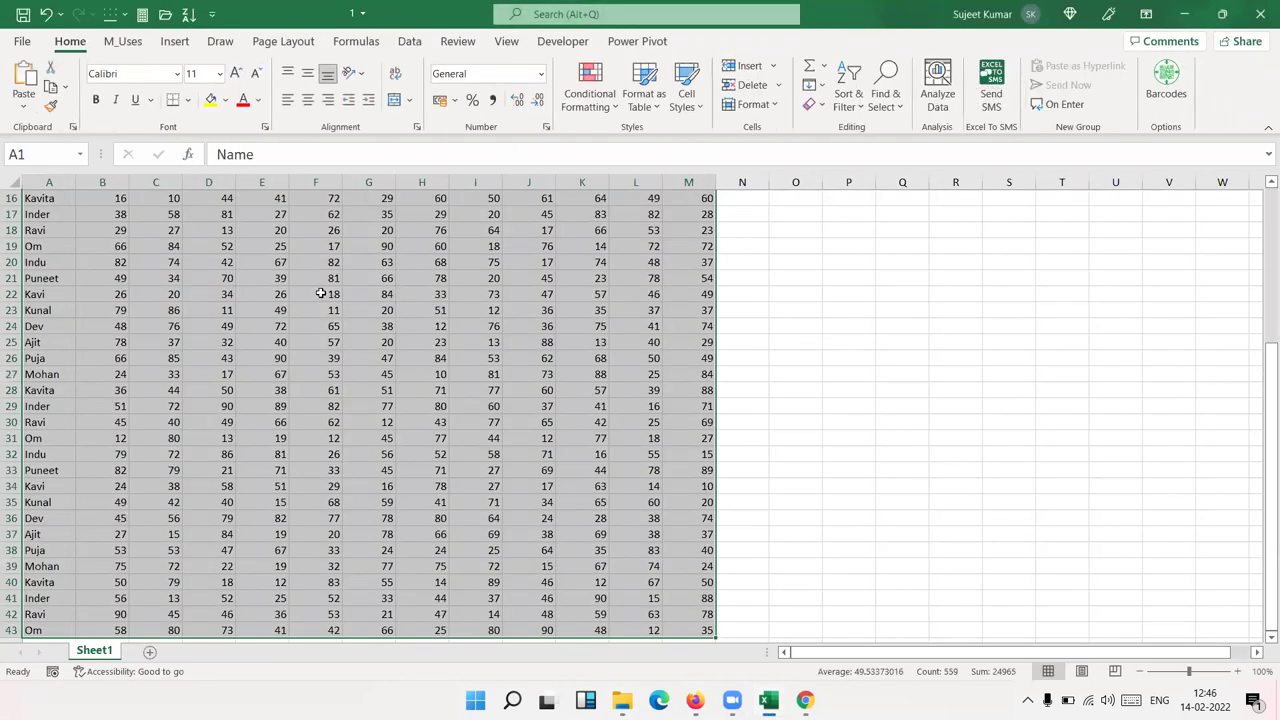
Step: Select workbook 1's header row A1:M1, from Name through DEC
left_click(320, 293)
key("Up")
key("Up")
key("Up")
key("Up")
key("Up")
key("Up")
key("Up")
key("Left")
key("Left")
left_click_drag(58, 198, 684, 150)
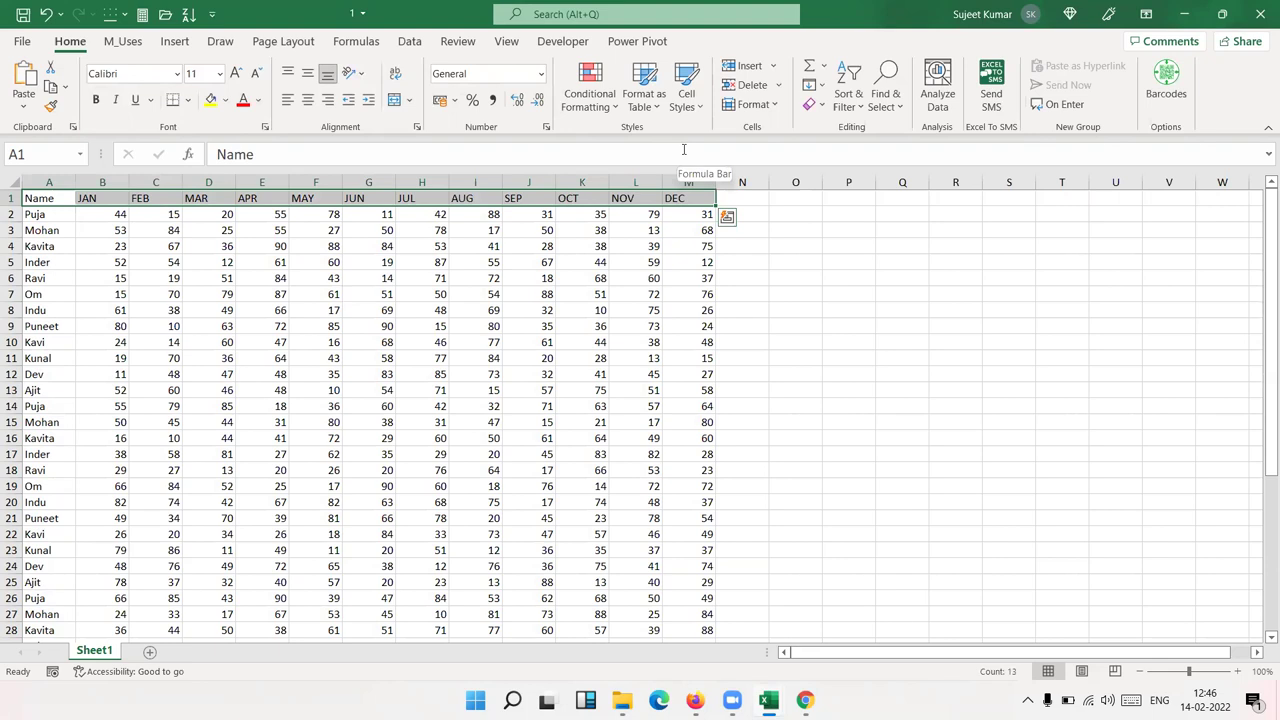
Step: Close 1.xlsx without saving so the empty Book1 shows again
double_click(290, 17)
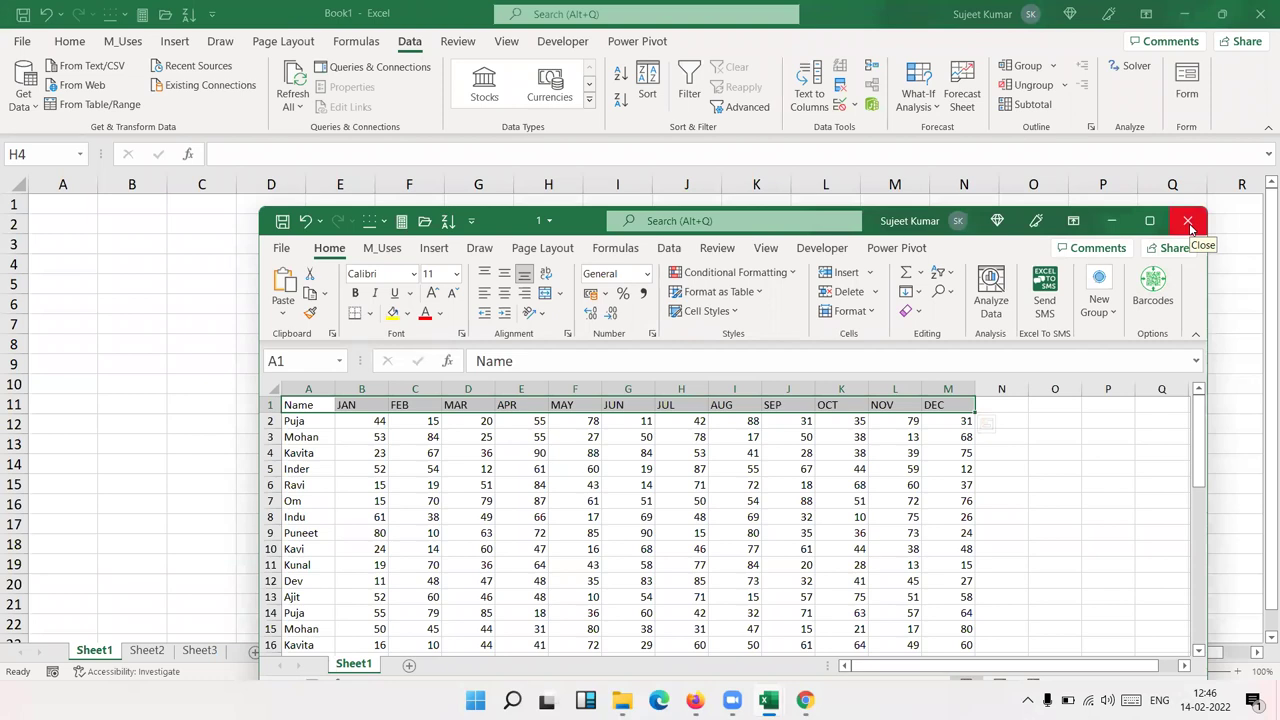
left_click(1188, 221)
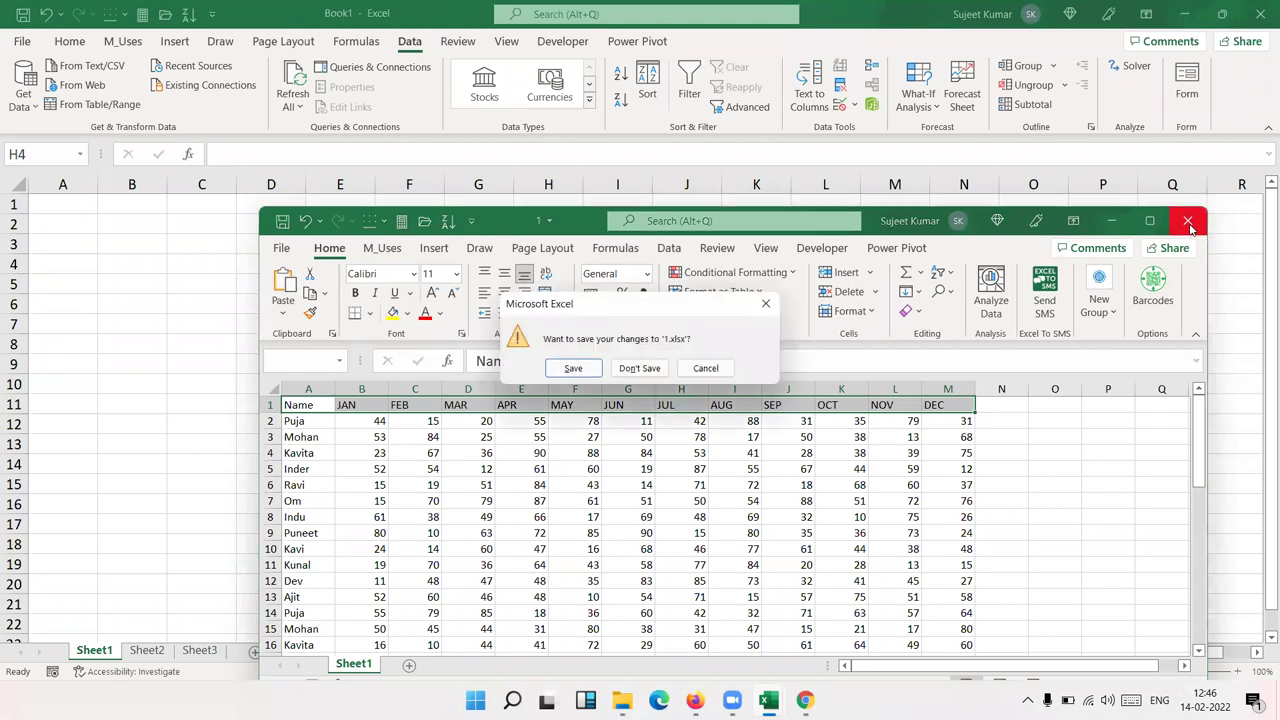
left_click(650, 370)
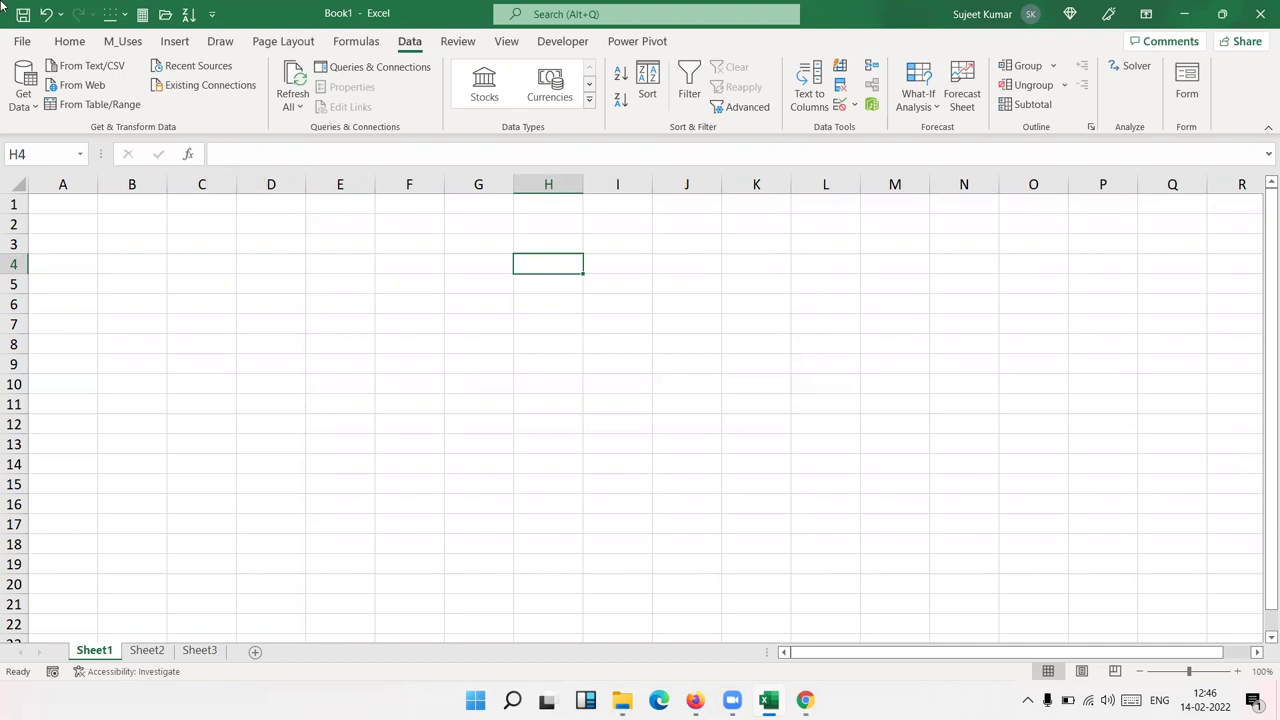
Step: Start a From Folder import via Get Data > From File on the Data tab
left_click(34, 108)
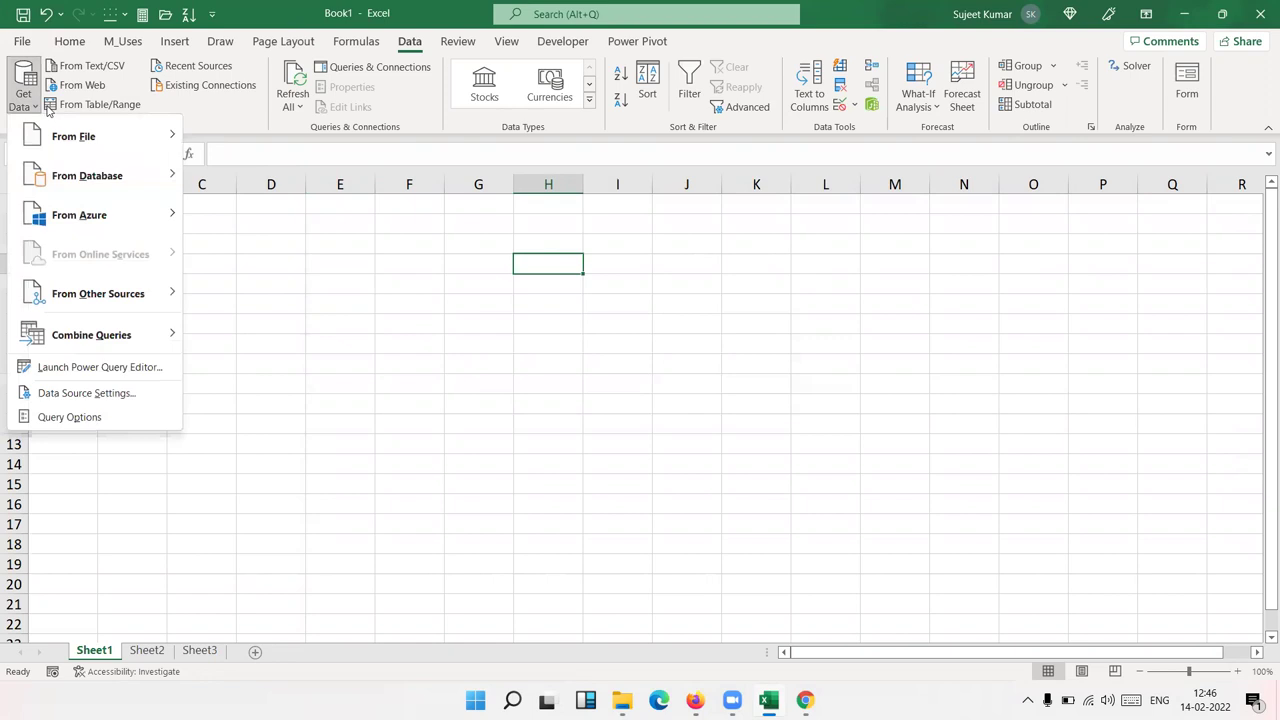
mouse_move(68, 143)
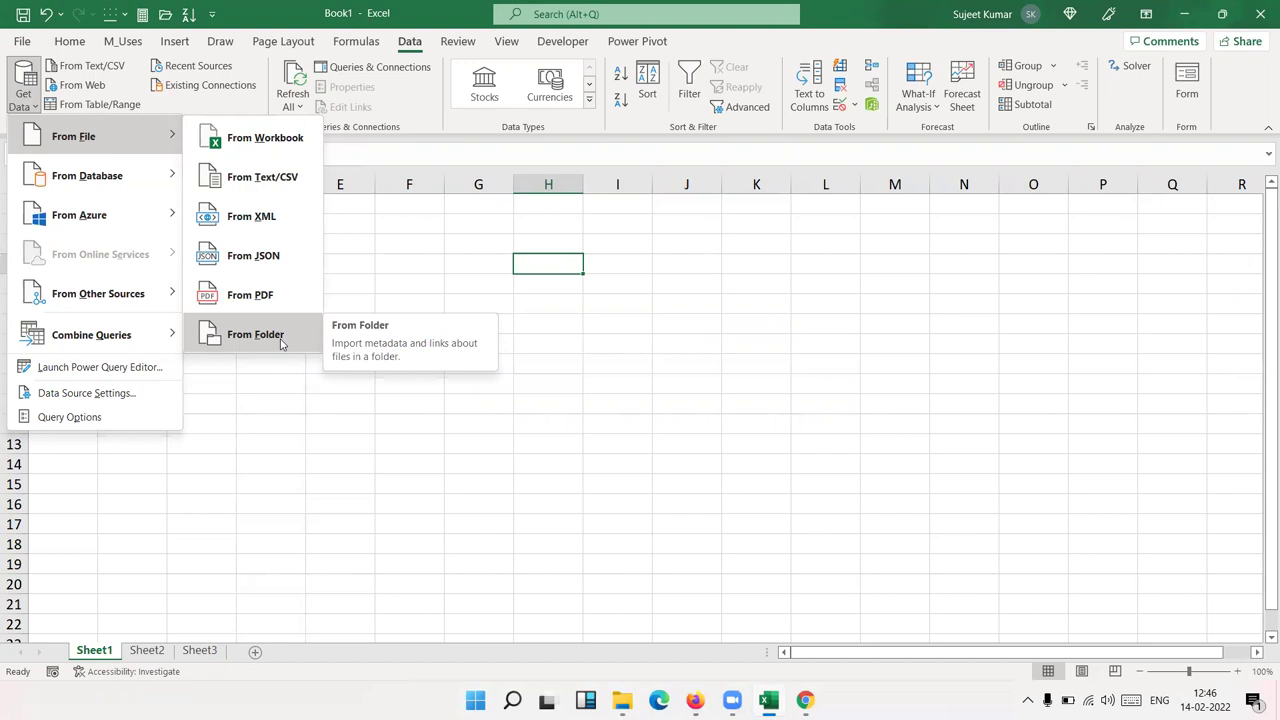
left_click(282, 342)
left_click(281, 340)
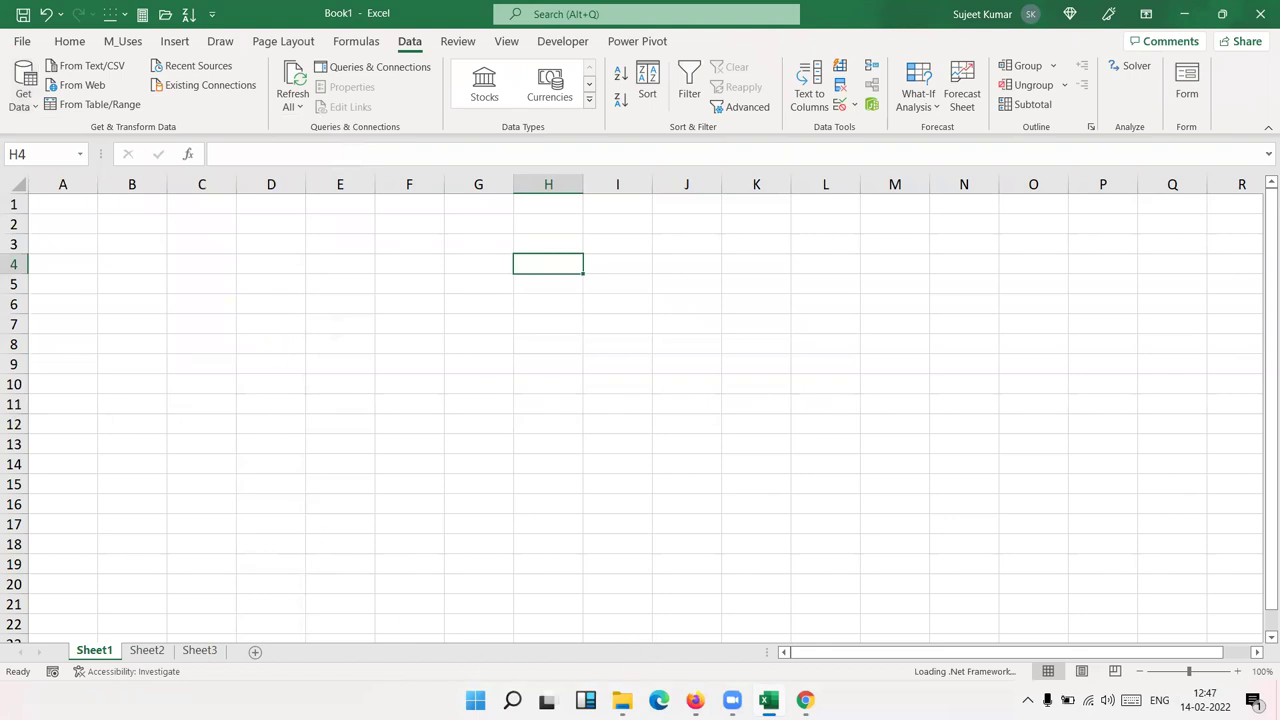
left_click(622, 700)
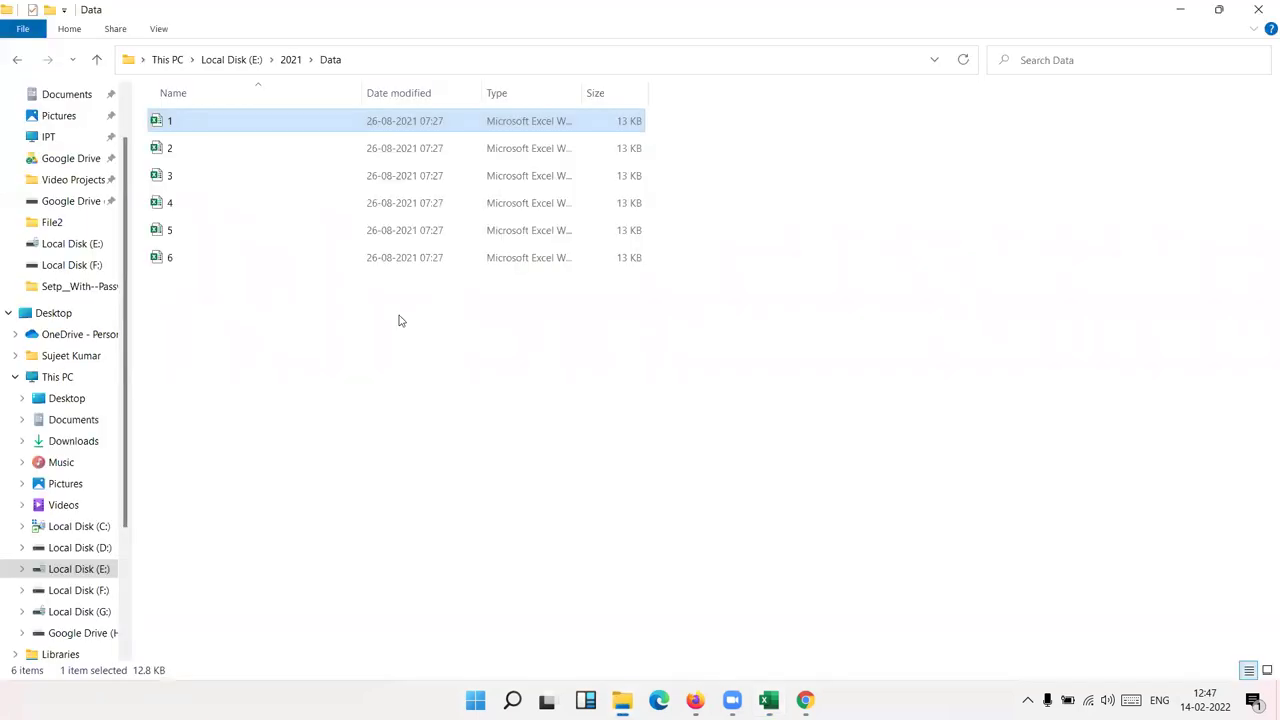
left_click(381, 62)
key("alt+Tab")
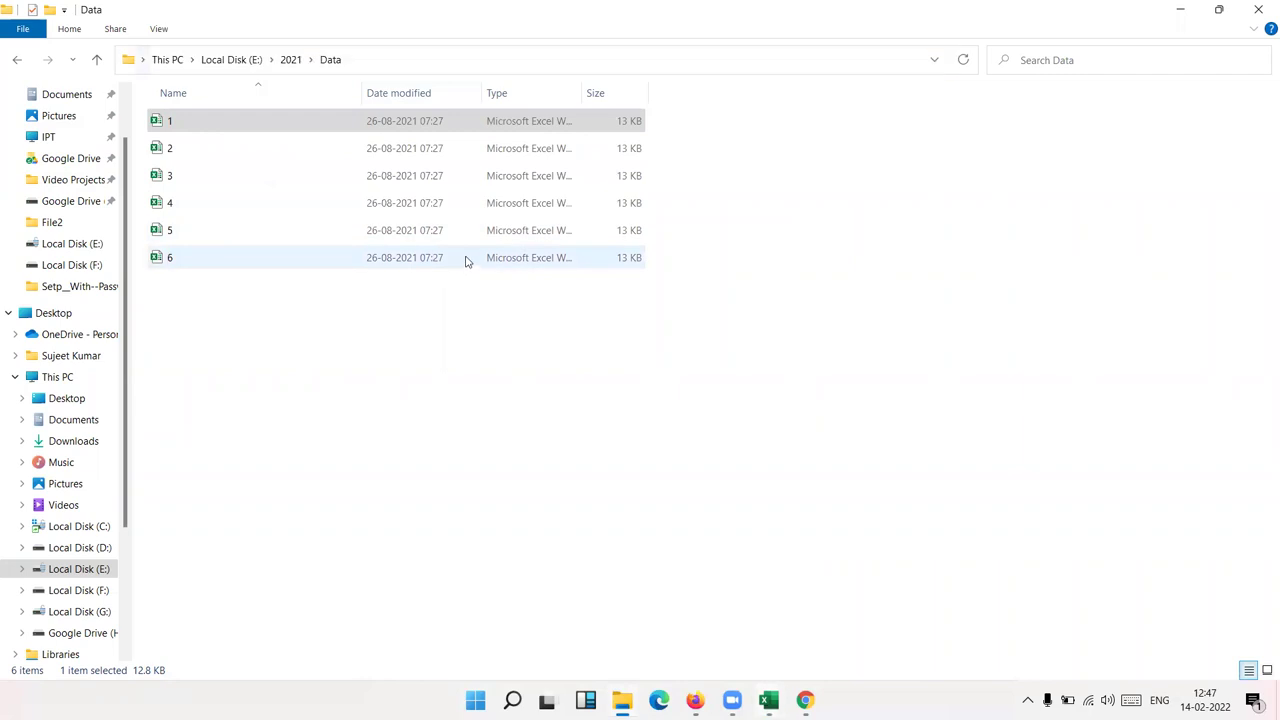
key("alt+Tab")
left_click(508, 291)
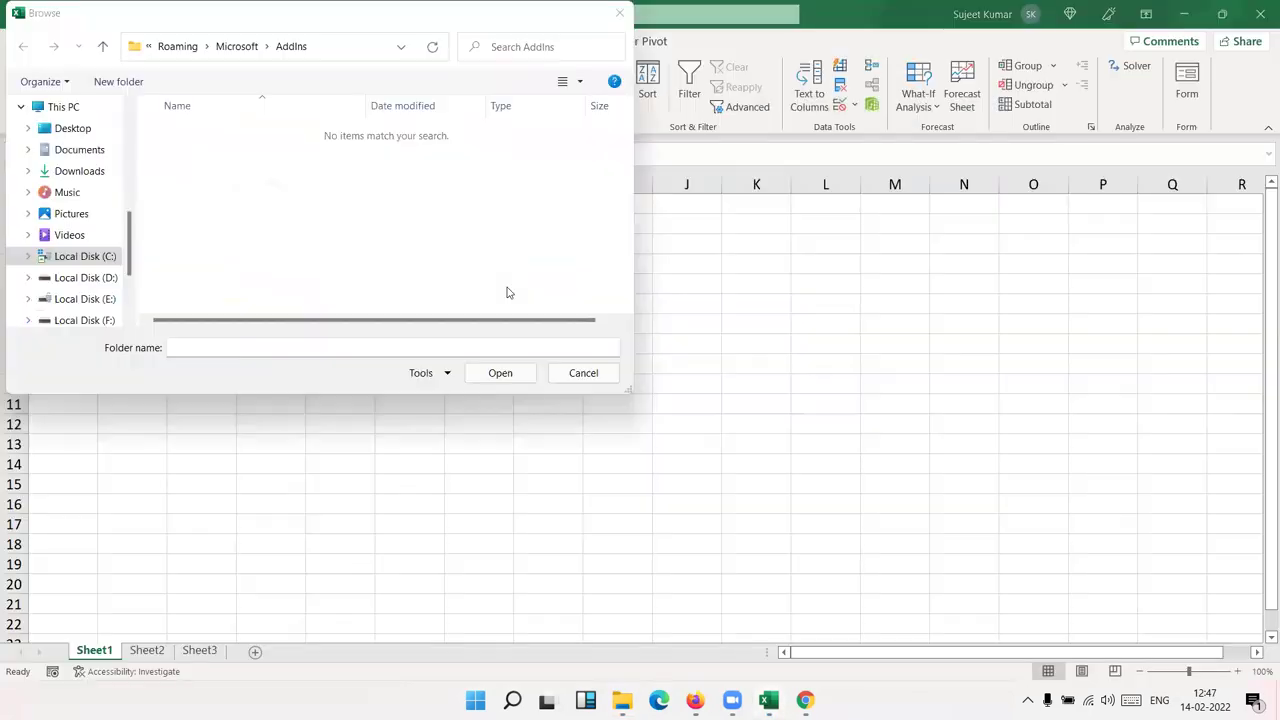
type("E:\\2021\\Data")
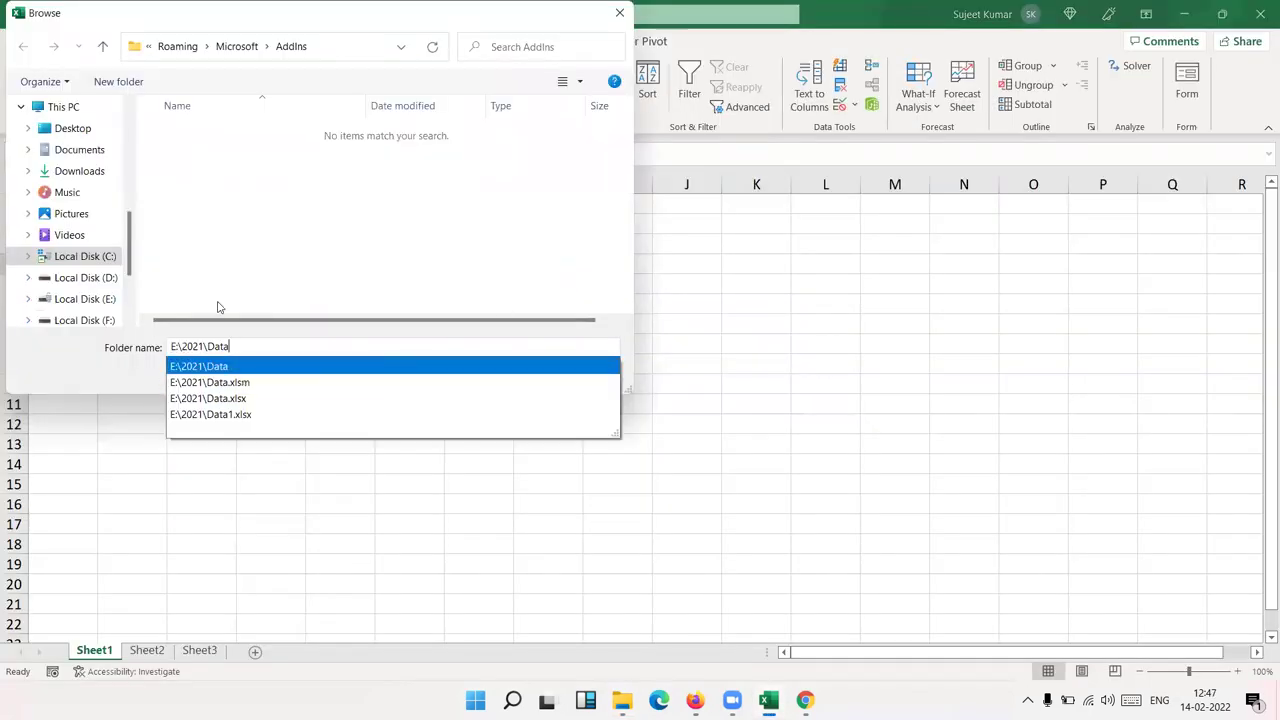
left_click(345, 46)
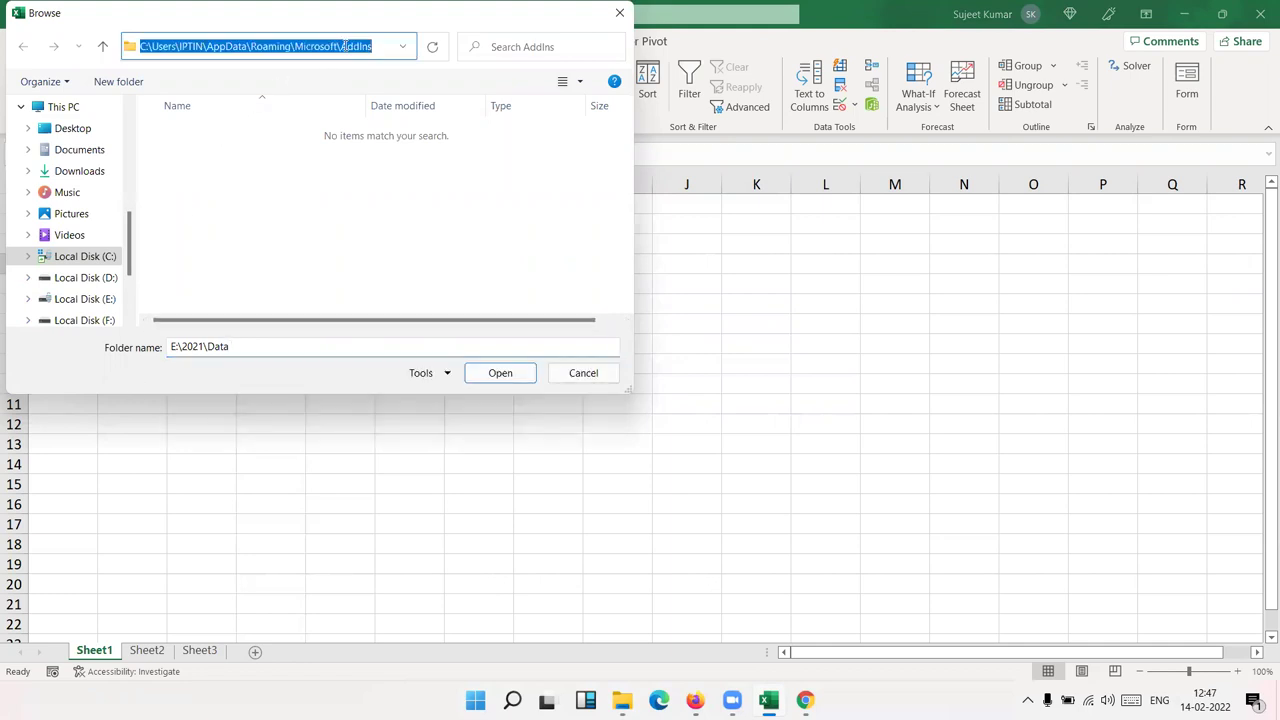
type("E:\\2021\\Data")
left_click(489, 376)
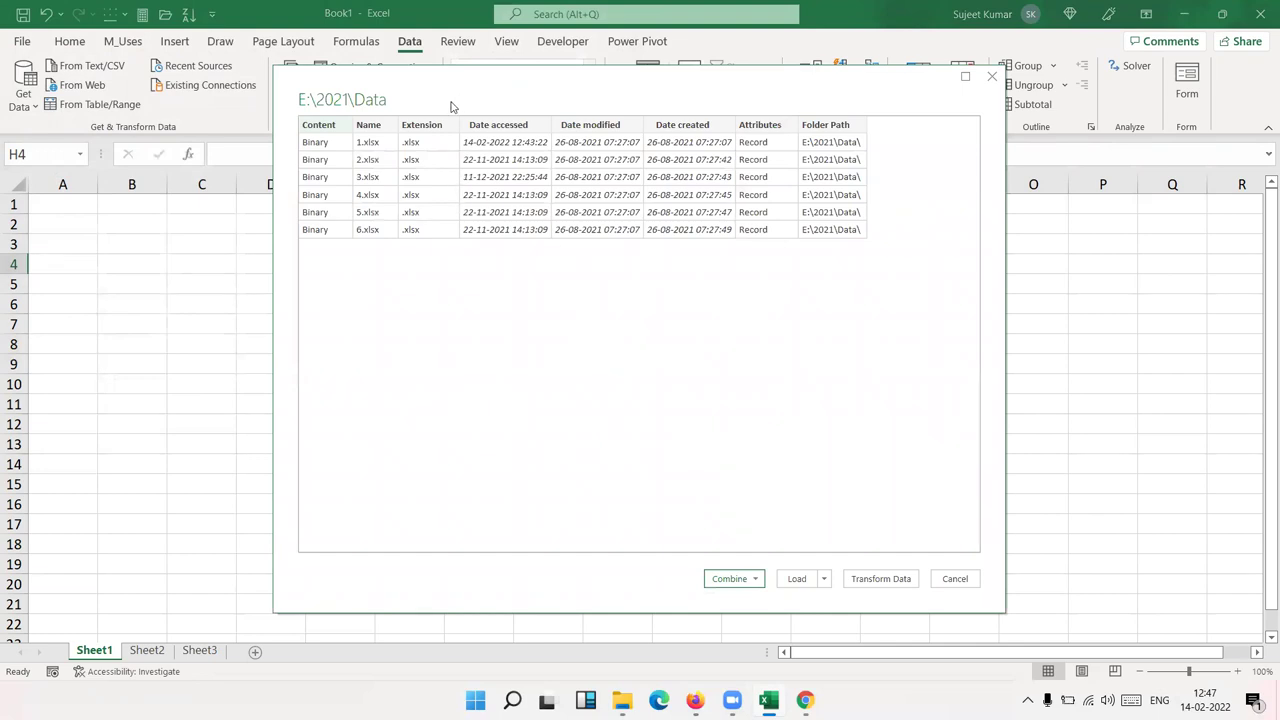
Step: Cancel the first folder preview and restart the From Folder import
left_click(898, 626)
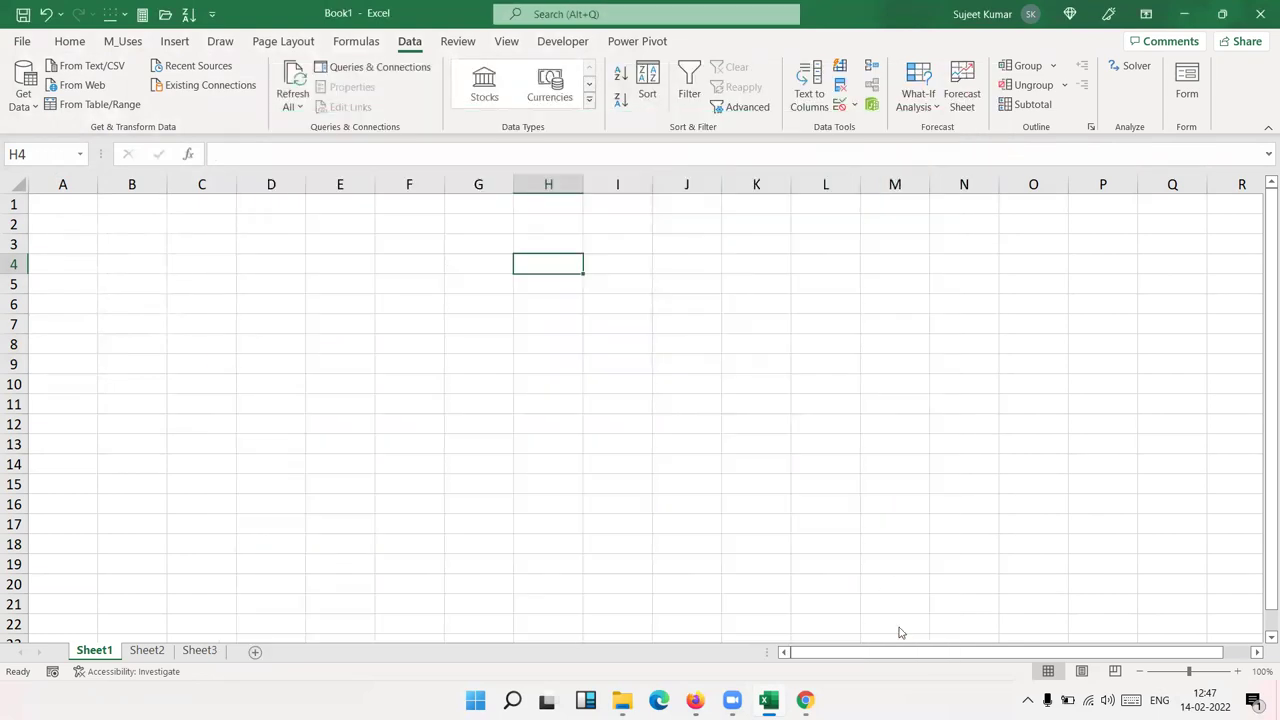
left_click(23, 95)
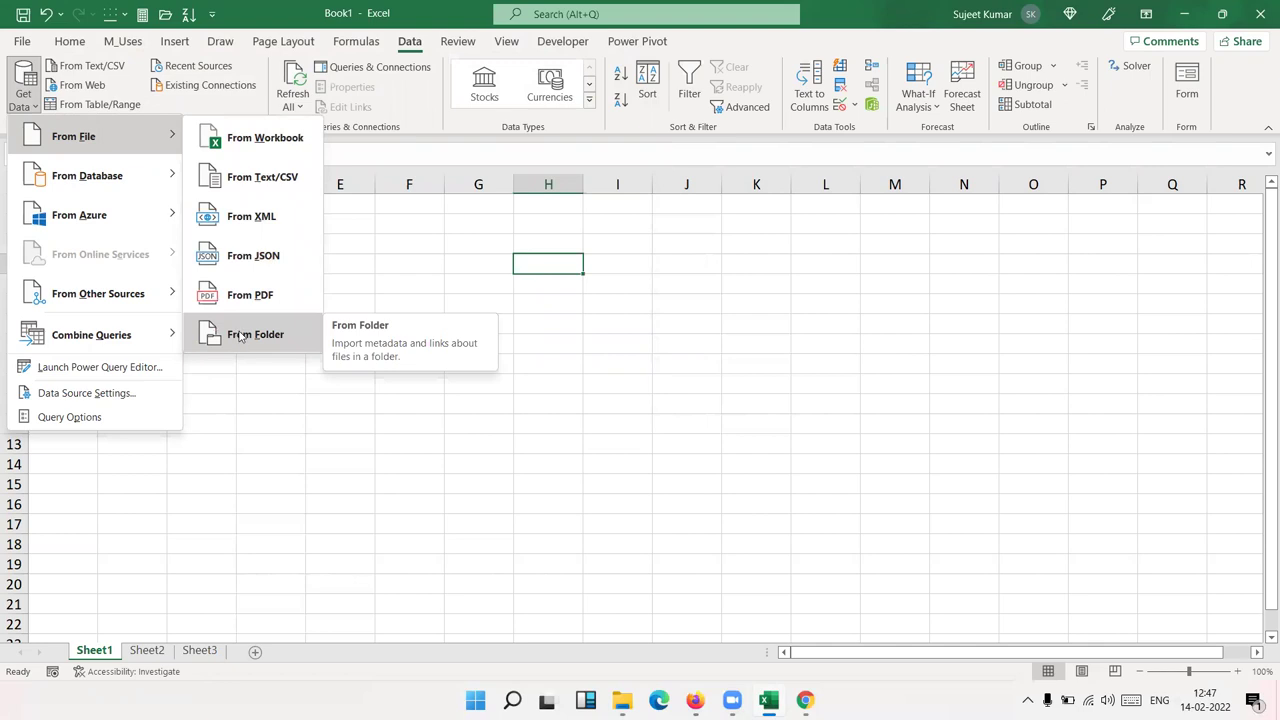
left_click(240, 336)
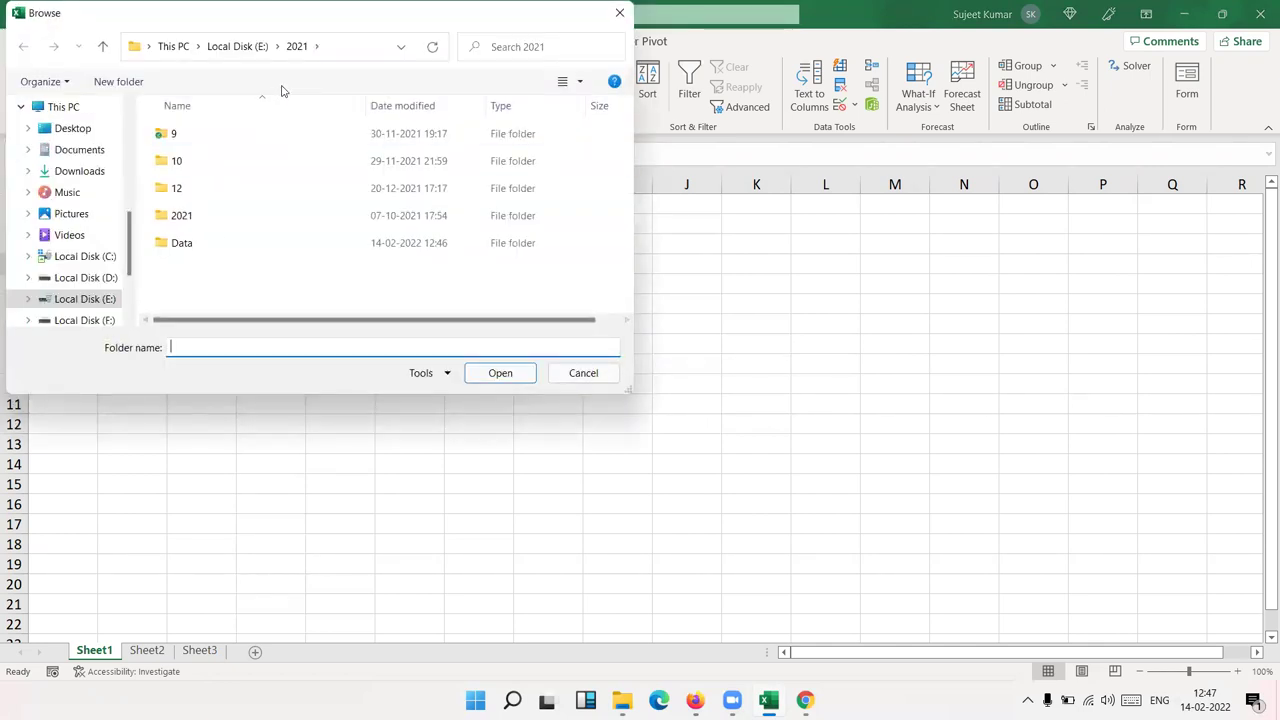
Step: Set E:\2021\Data as the source folder, listing 1.xlsx through 6.xlsx
double_click(216, 253)
left_click_drag(208, 346, 128, 352)
type("E:\\2021\\Data")
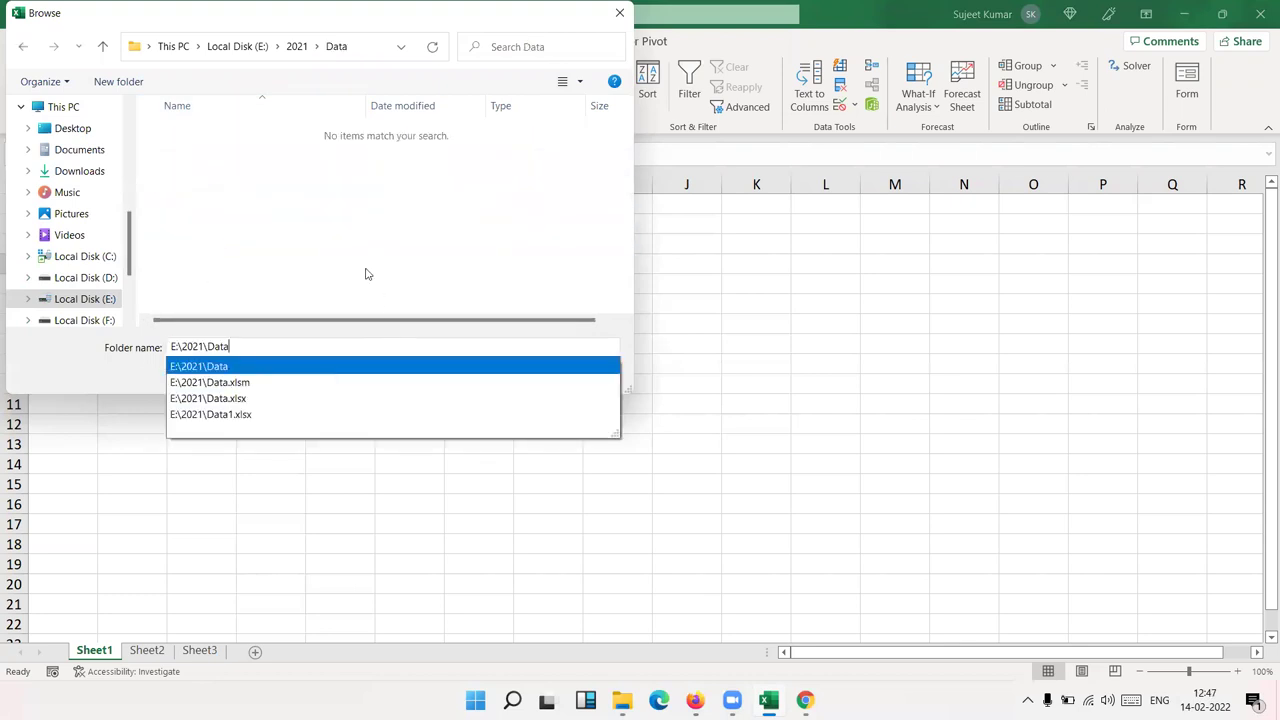
left_click(149, 381)
left_click(520, 372)
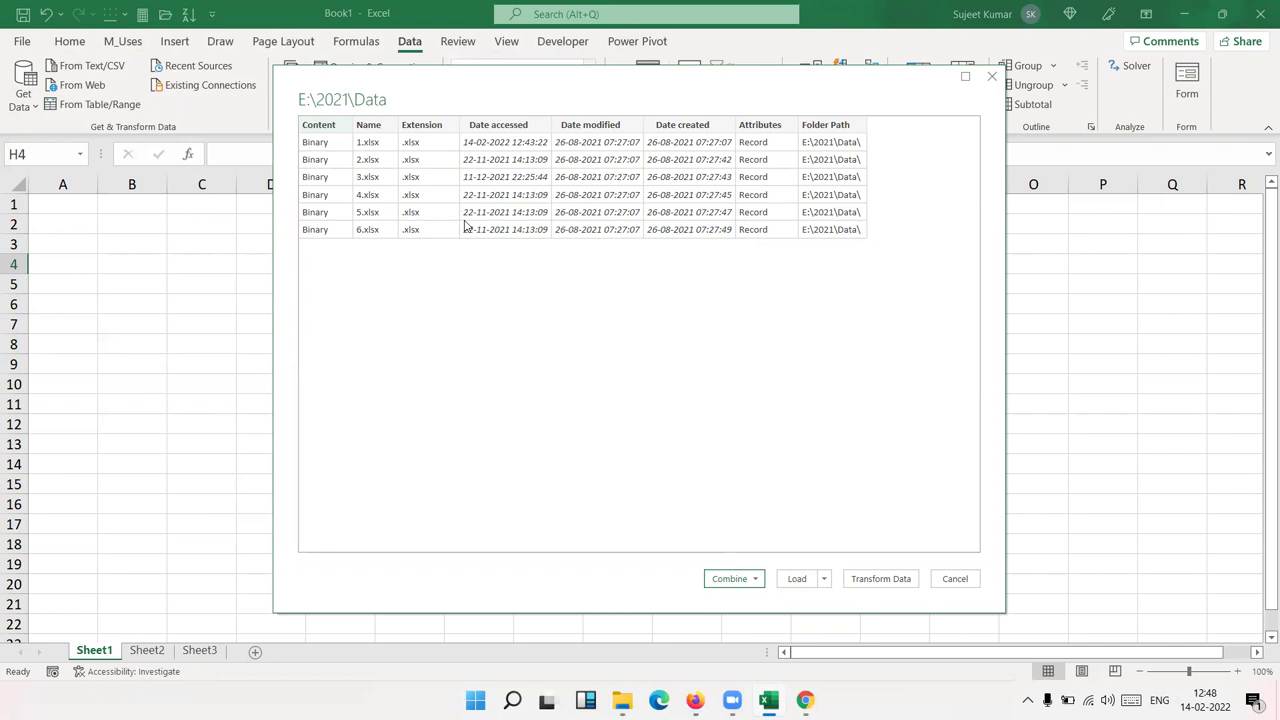
Step: Choose Combine & Load for the six listed workbooks
left_click(756, 584)
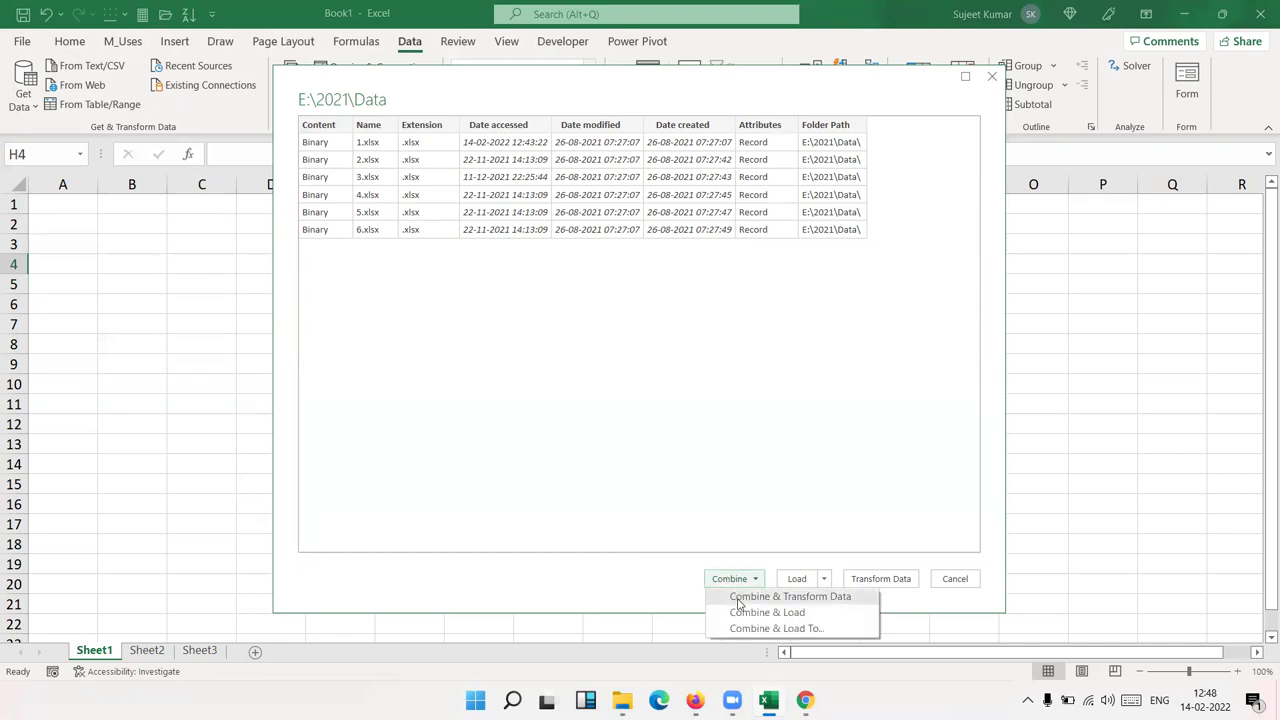
left_click(744, 613)
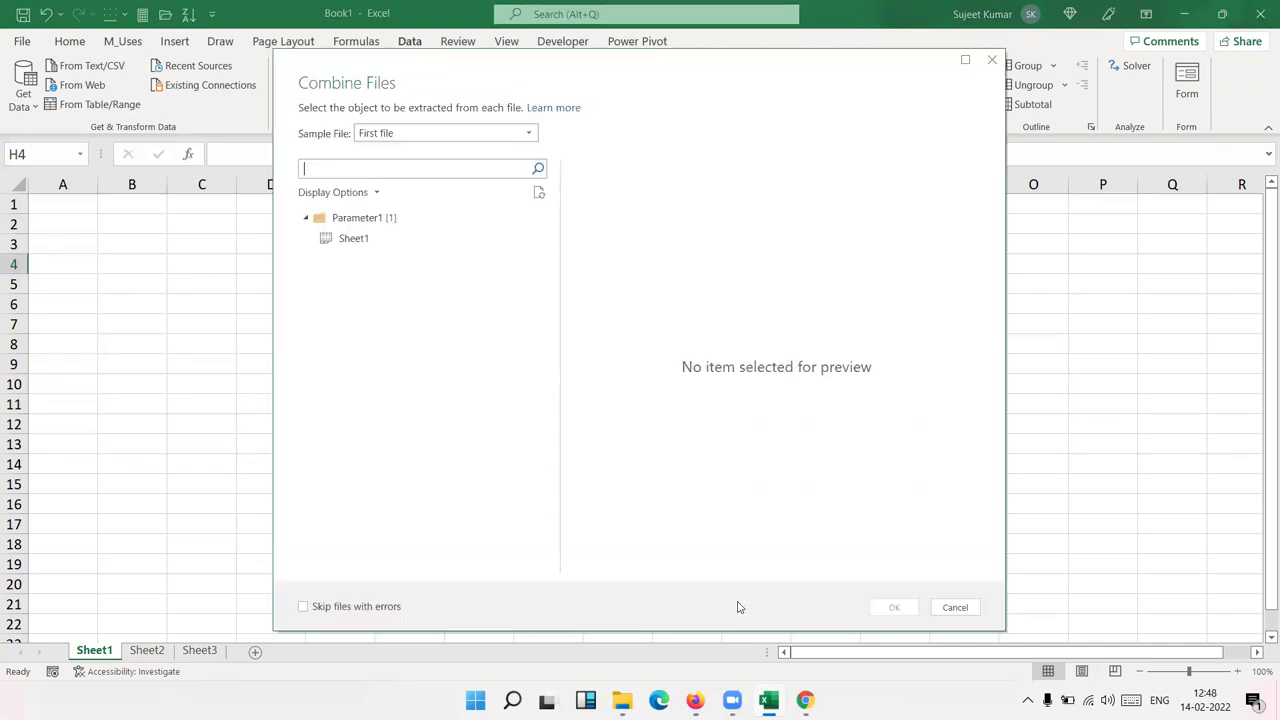
Step: Use 1.xlsx as the sample file and Sheet1 as the object, checking its JAN–DEC preview
left_click(531, 133)
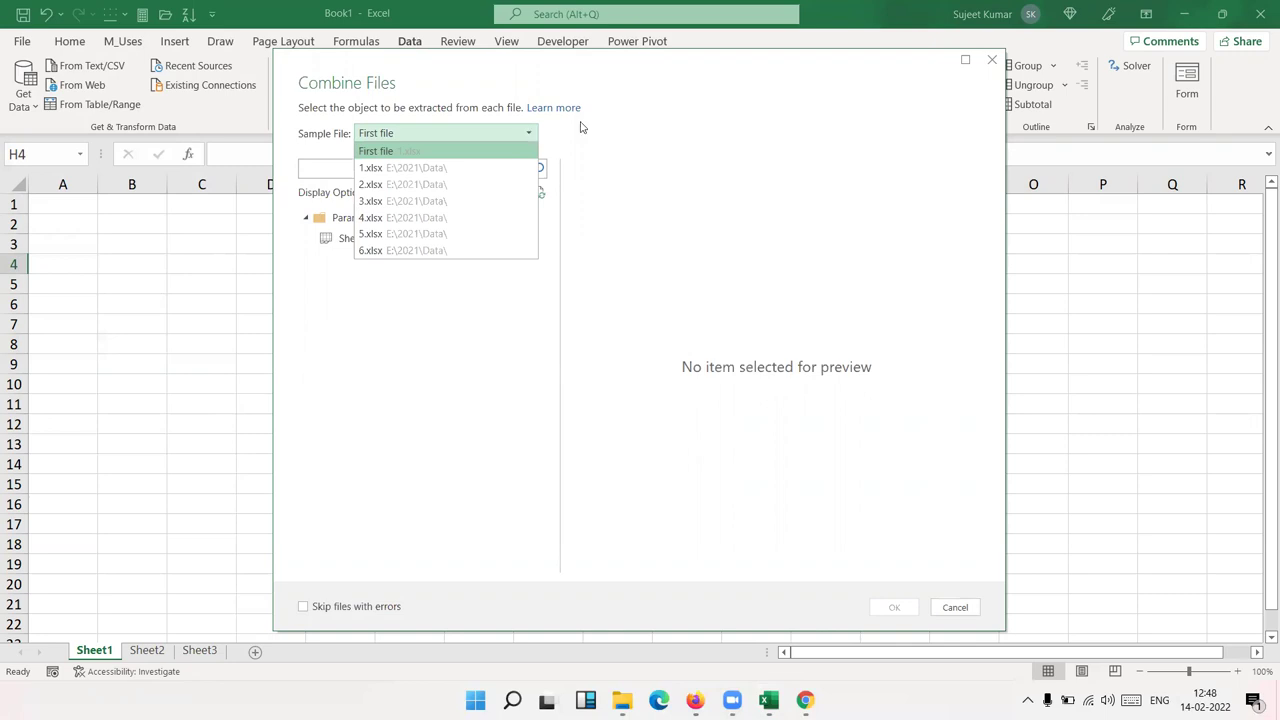
left_click(381, 168)
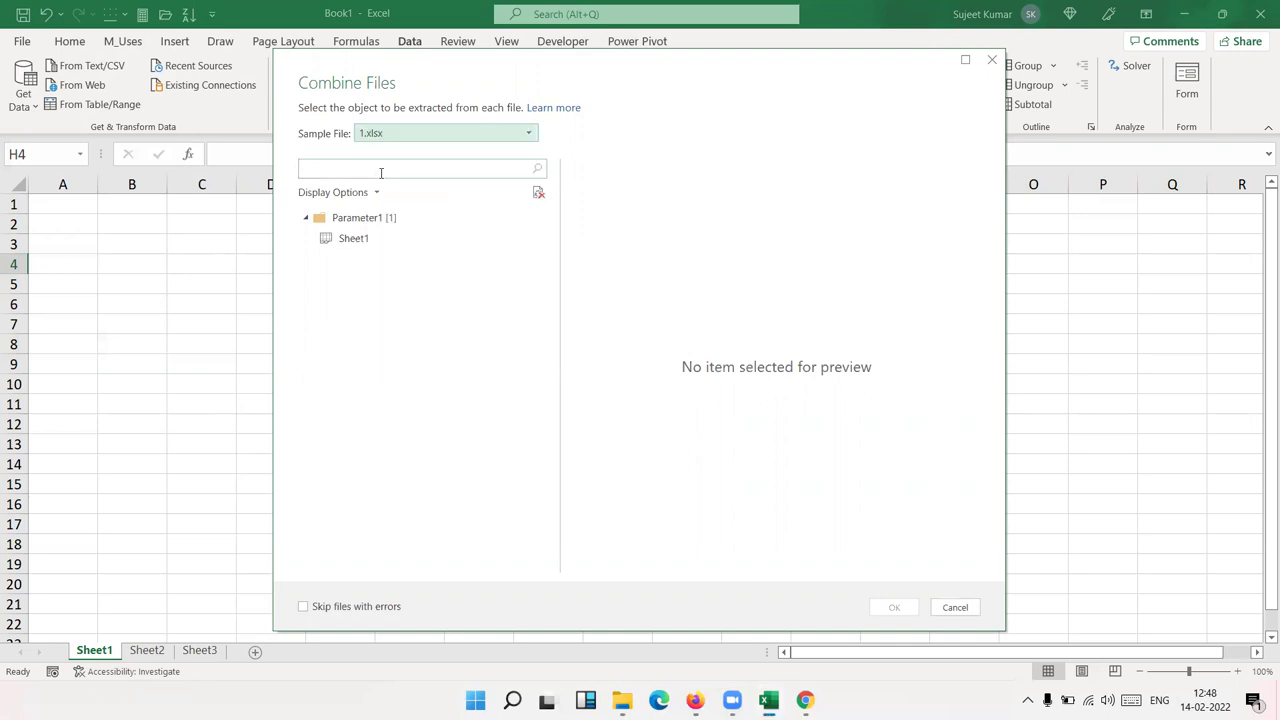
left_click(358, 242)
mouse_move(694, 566)
left_mouse_down()
mouse_move(874, 568)
mouse_move(672, 566)
left_mouse_up()
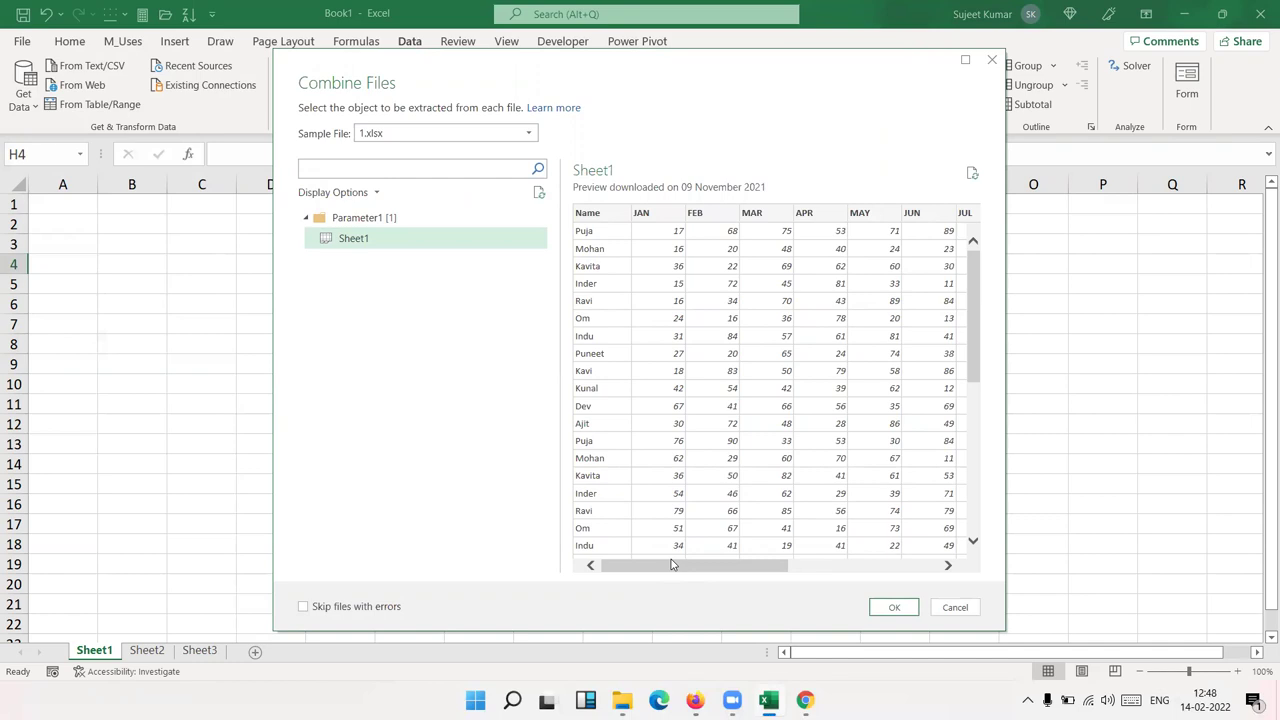
left_click_drag(727, 567, 955, 548)
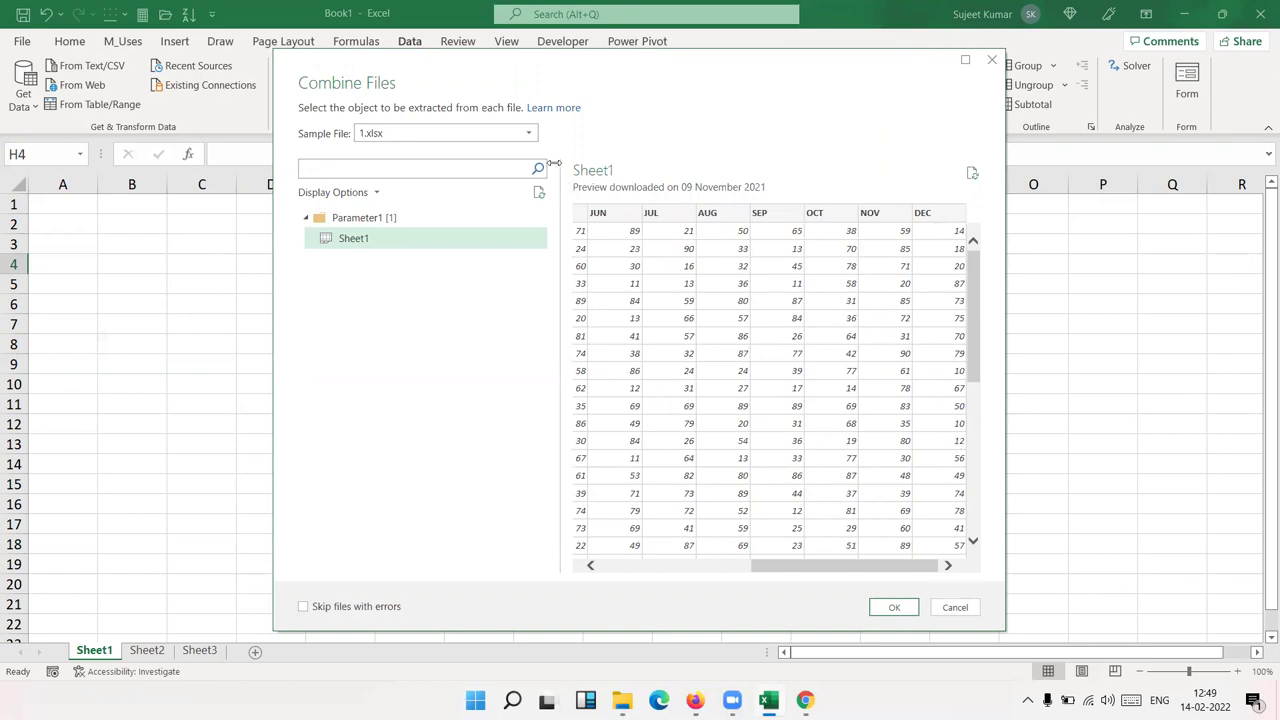
left_click(535, 138)
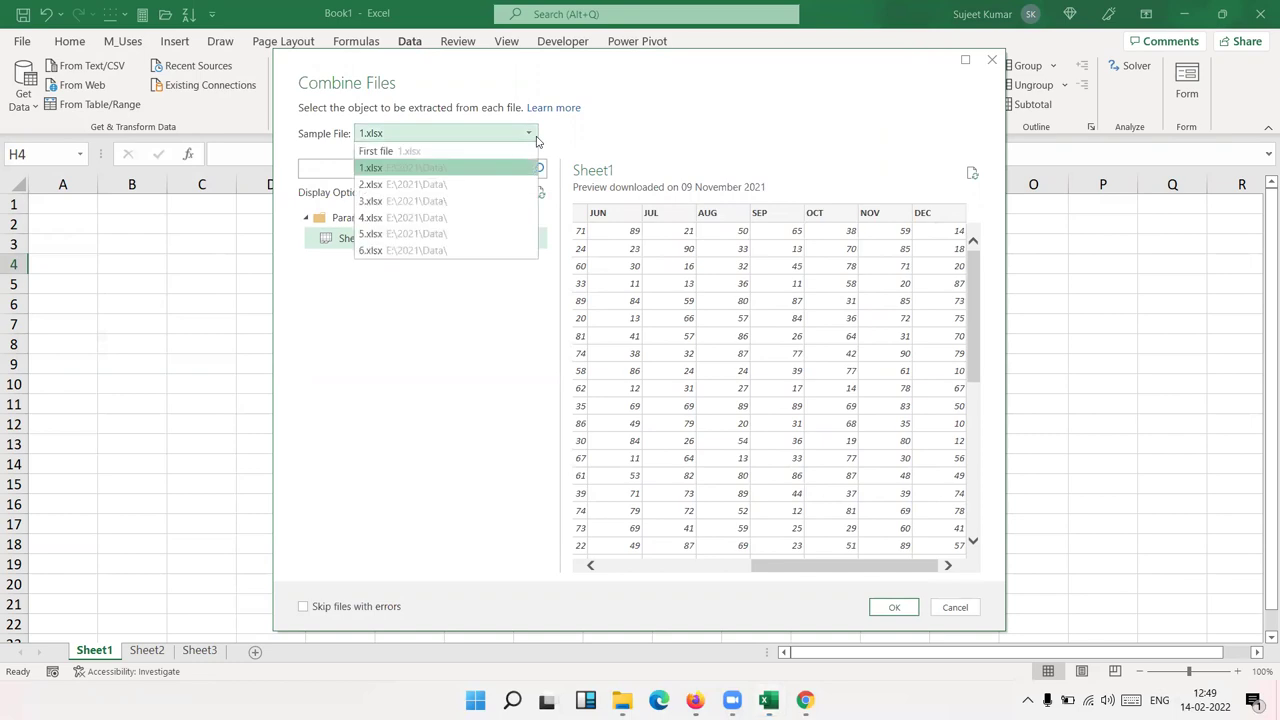
Step: Keep 1.xlsx as the sample and tick Skip files with errors
left_click(589, 142)
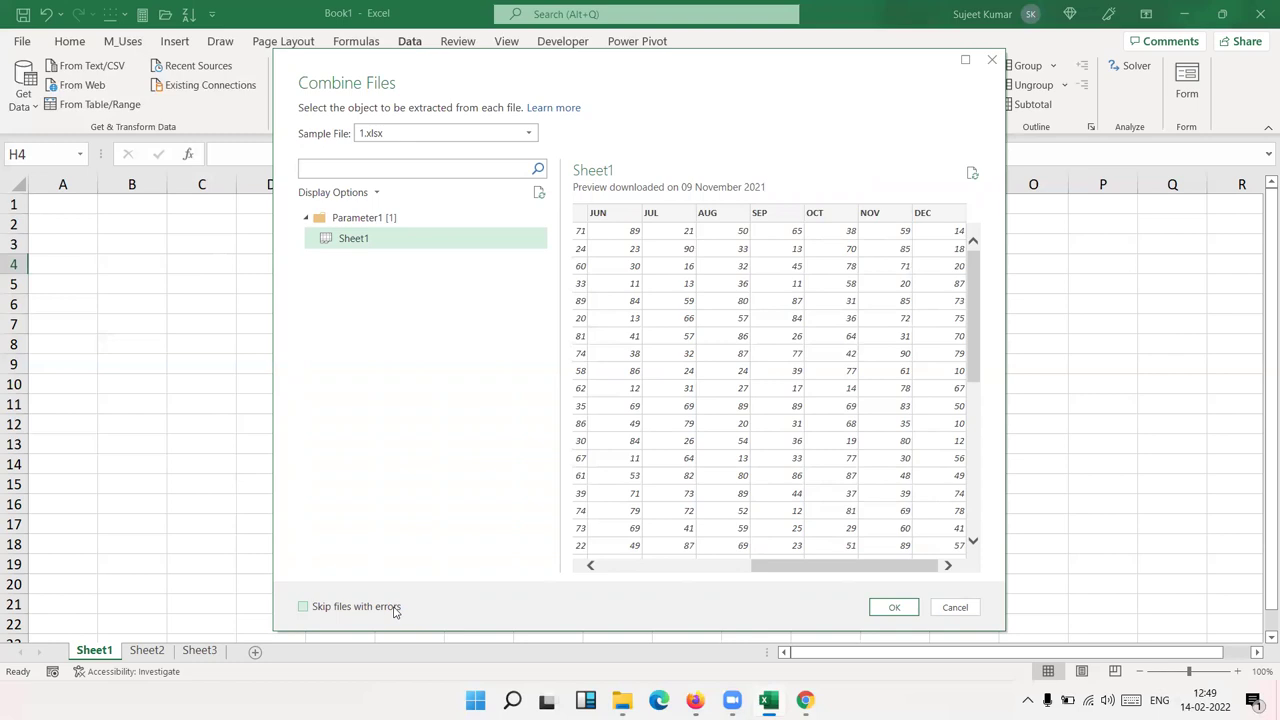
left_click(395, 612)
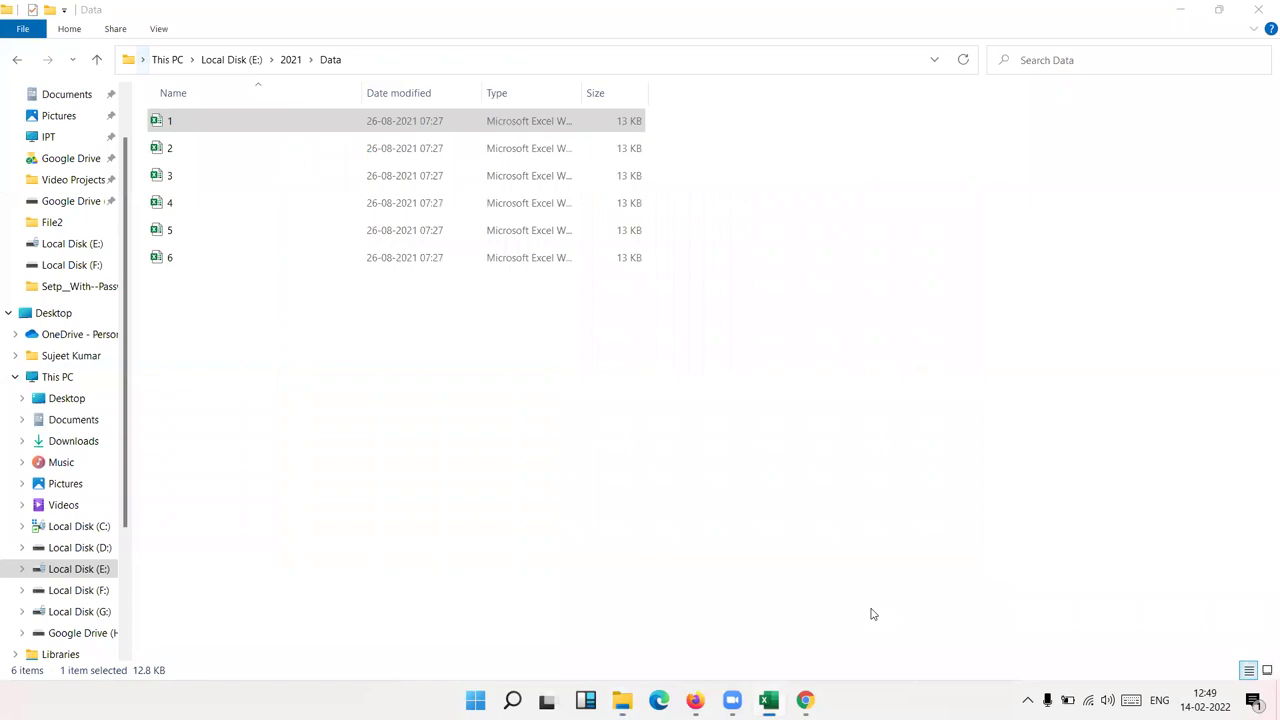
Step: Return to Excel to see the new Data sheet with 252 combined rows
left_click(777, 696)
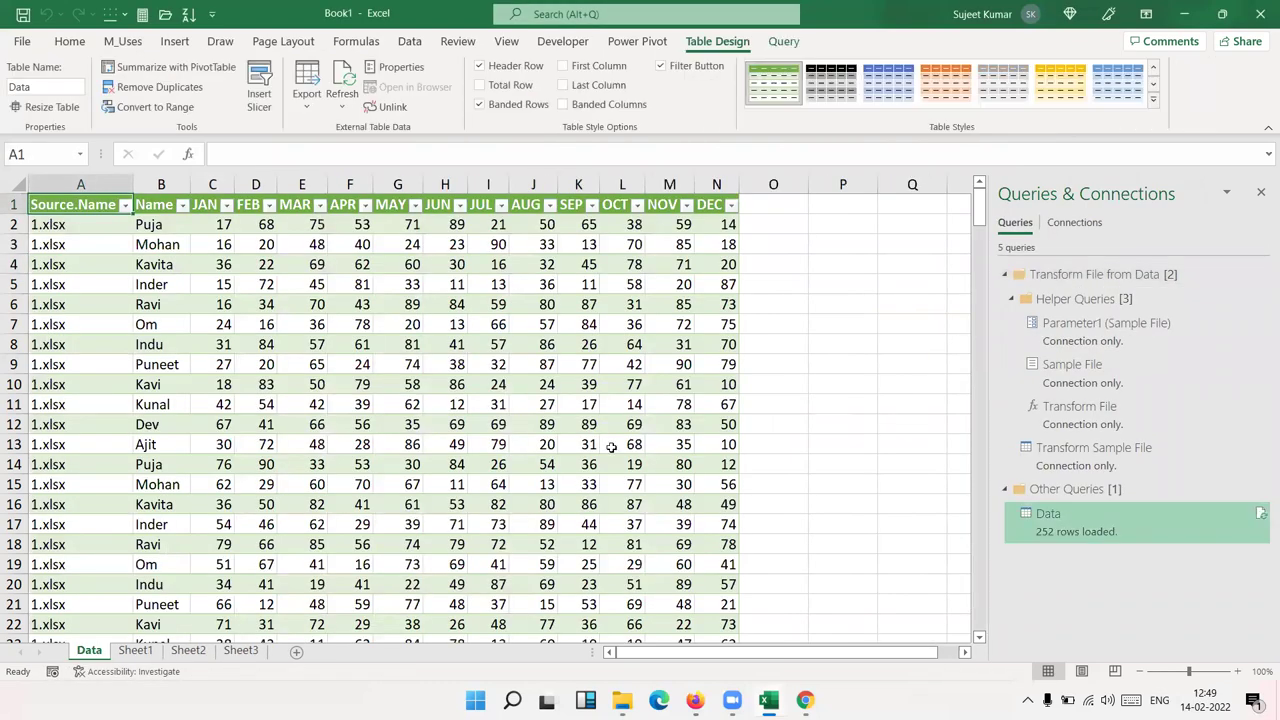
Step: Scroll through the combined Data table from the 1.xlsx rows down to the 6.xlsx entries
left_click(82, 297)
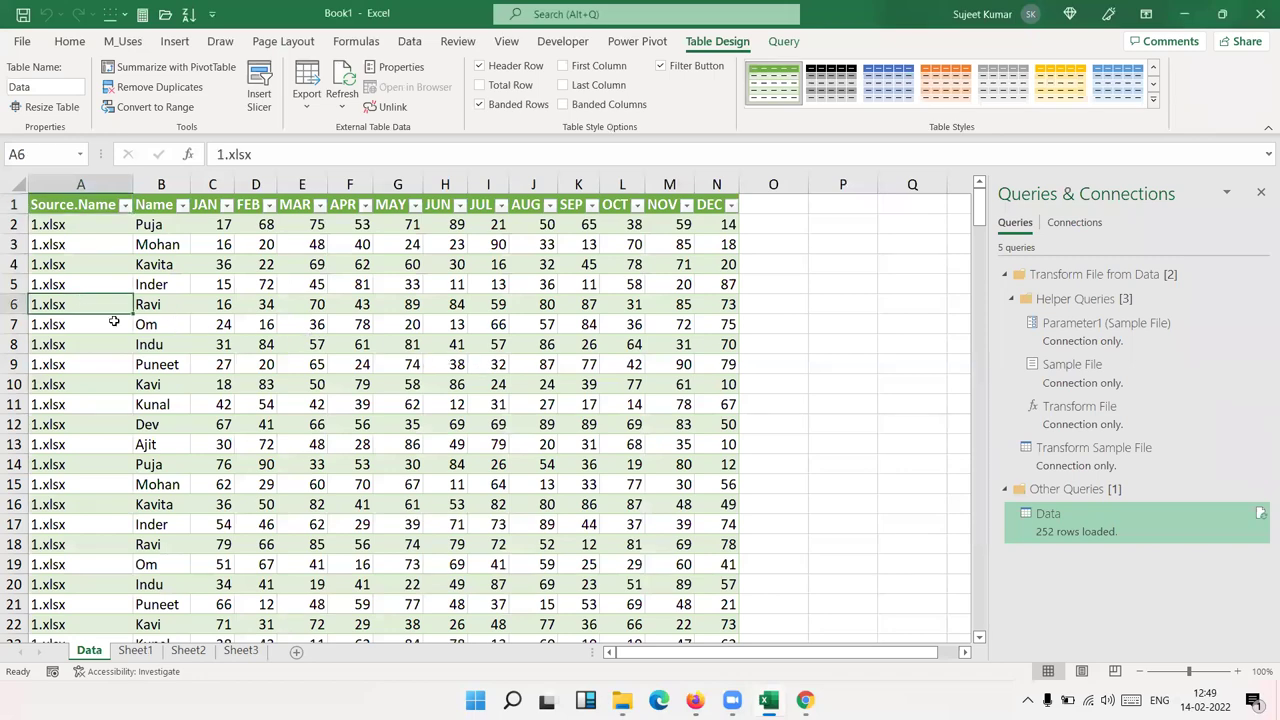
scroll(114, 320, "down", 17)
scroll(115, 323, "down", 13)
scroll(115, 325, "down", 20)
scroll(115, 325, "down", 20)
scroll(118, 322, "down", 20)
scroll(120, 321, "up", 13)
scroll(121, 321, "down", 3)
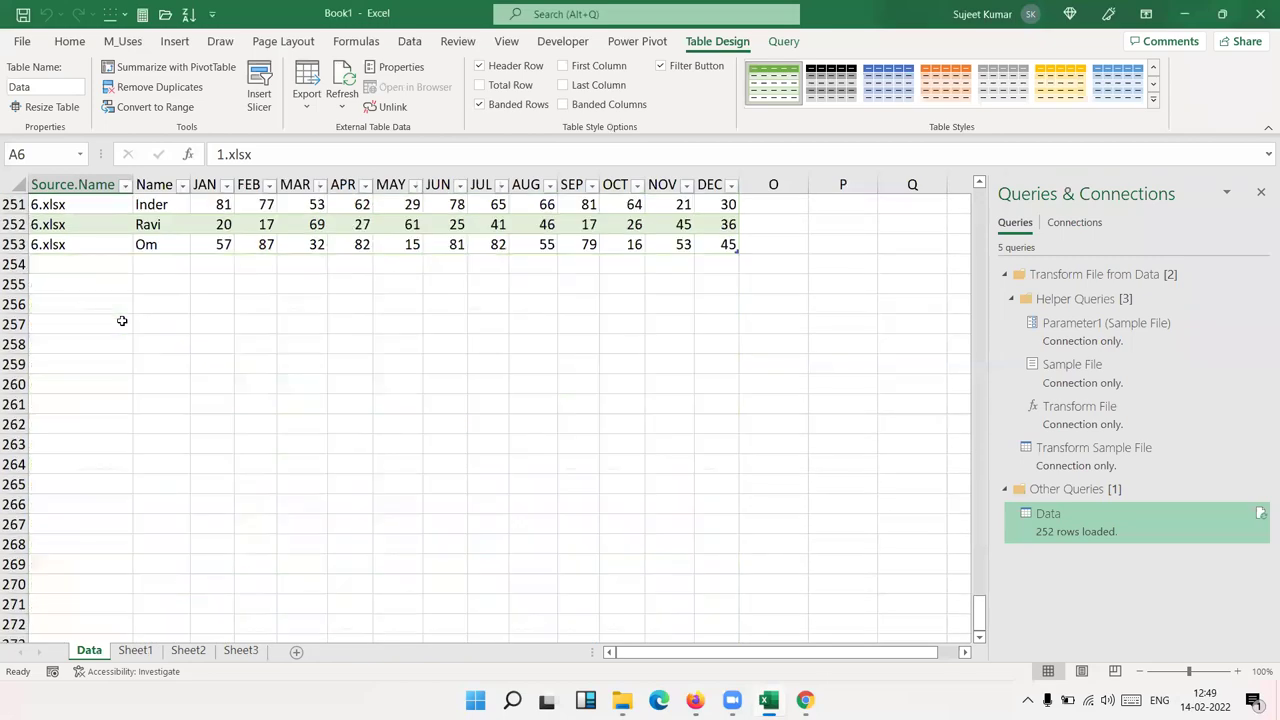
scroll(121, 320, "up", 12)
scroll(122, 320, "up", 7)
scroll(122, 321, "up", 10)
scroll(123, 321, "up", 8)
scroll(123, 321, "up", 10)
scroll(123, 321, "up", 17)
scroll(123, 321, "up", 10)
scroll(123, 321, "up", 10)
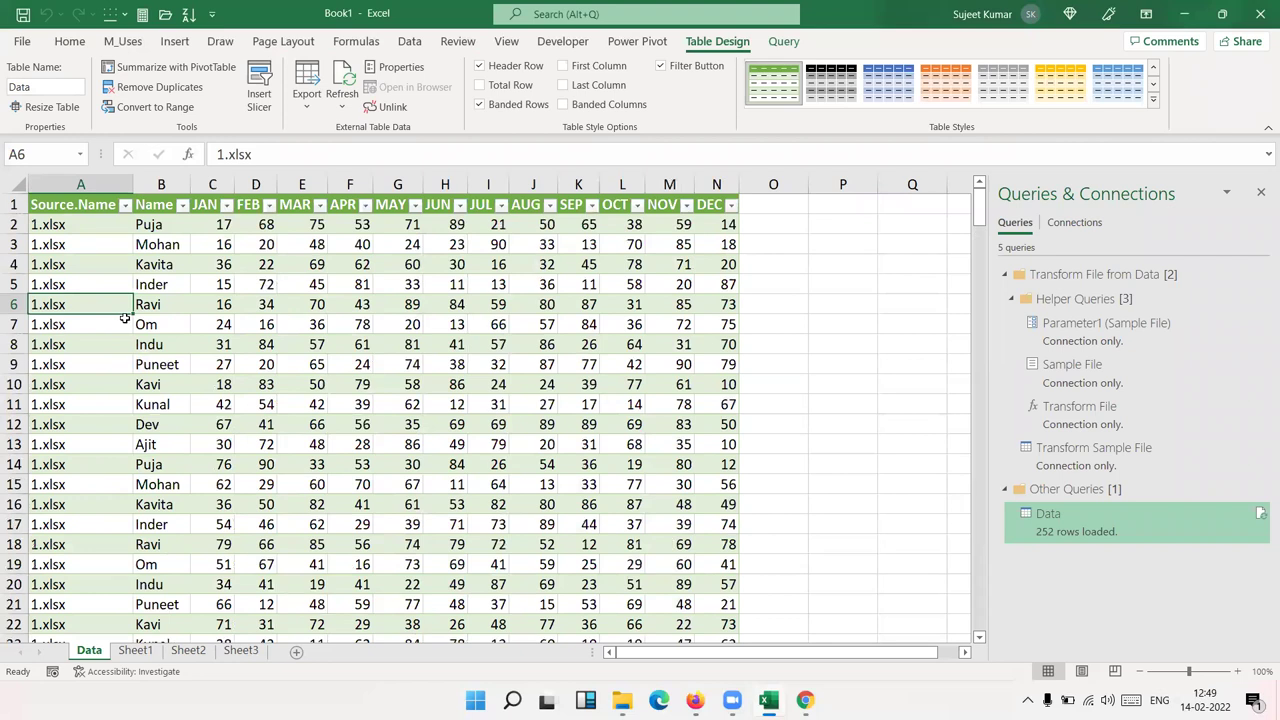
left_click(241, 320)
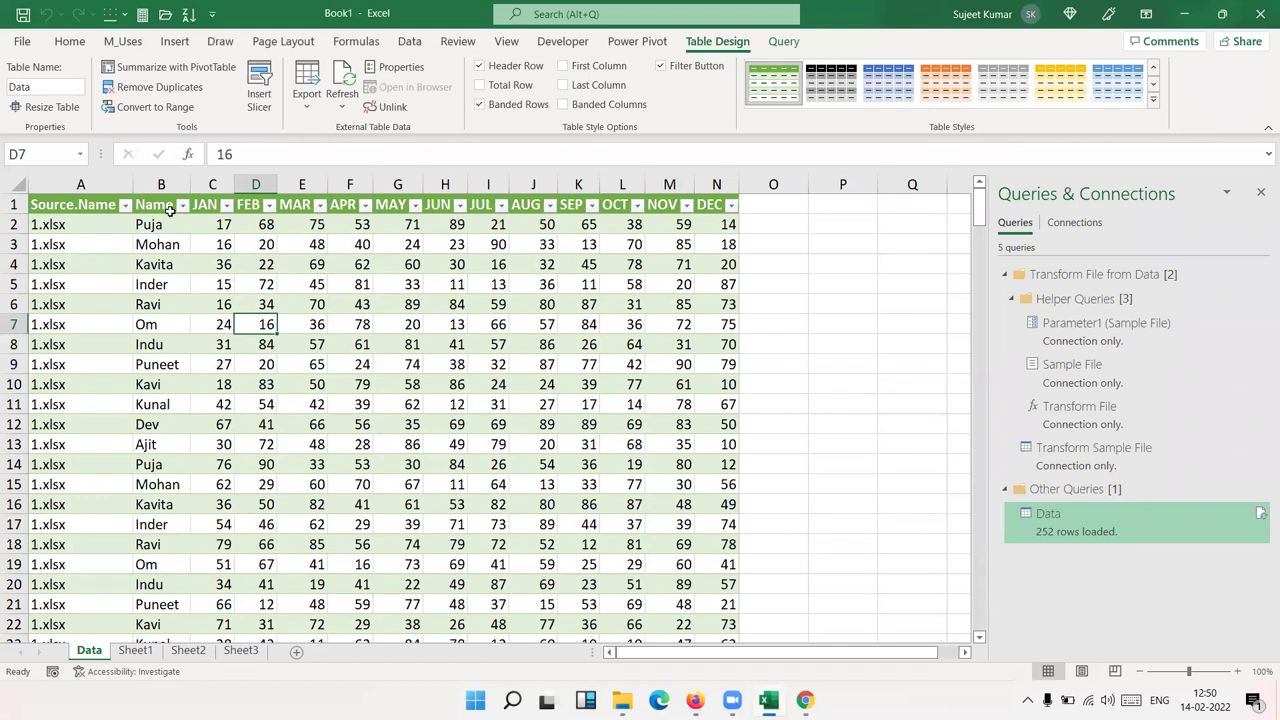
Step: Select B1:N253, Name through DEC, and copy it
left_click(170, 210)
key("ctrl+shift+Right")
key("ctrl+shift+Down")
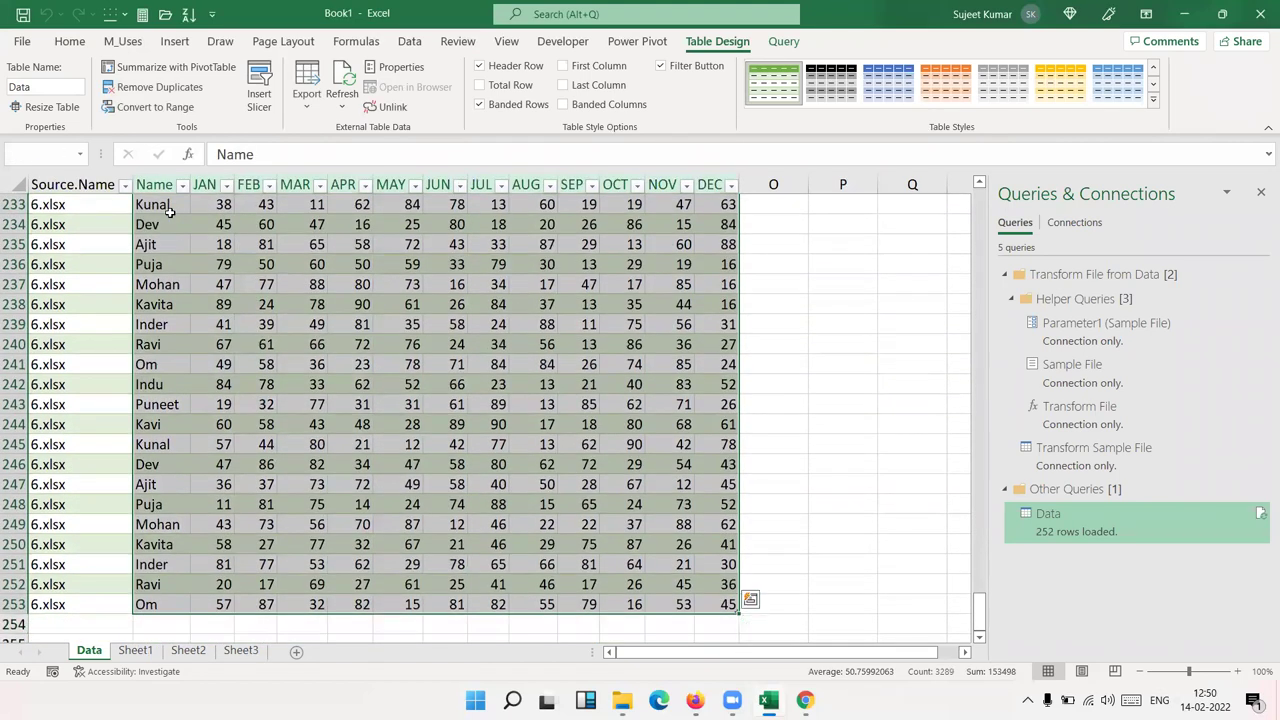
key("ctrl+c")
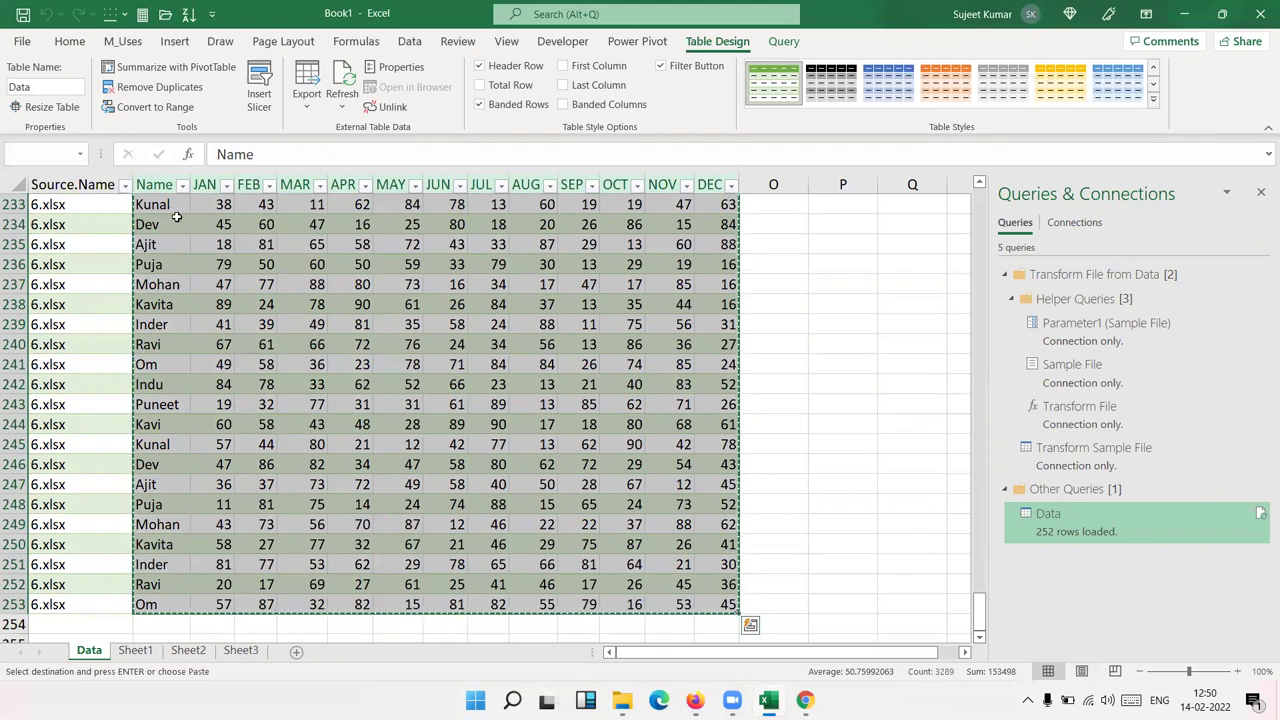